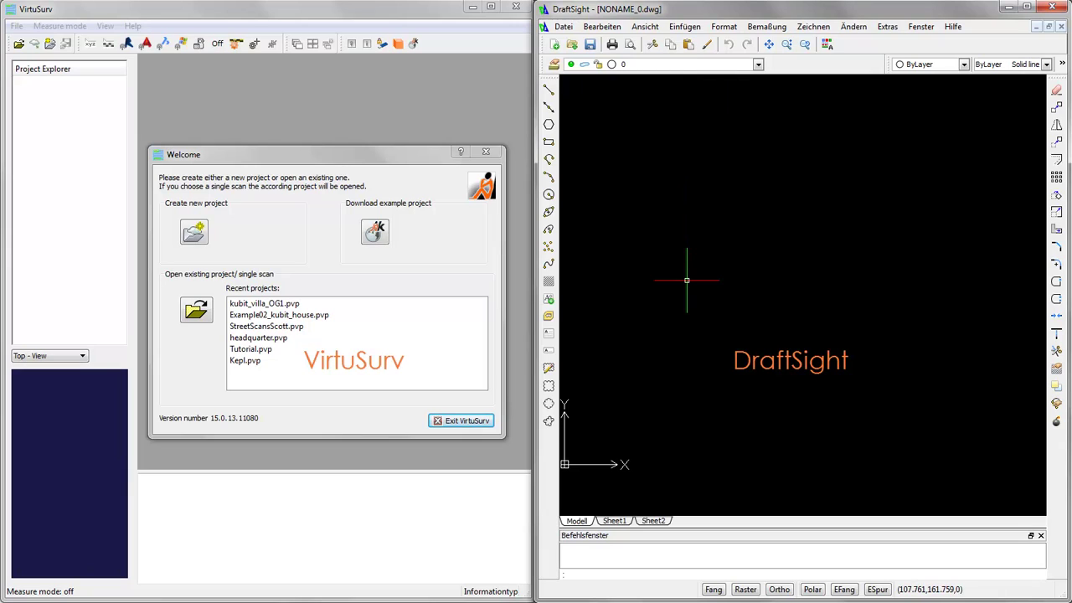
Bring the VirtuSurv window and its Welcome dialog in front of DraftSight.
left_click(334, 10)
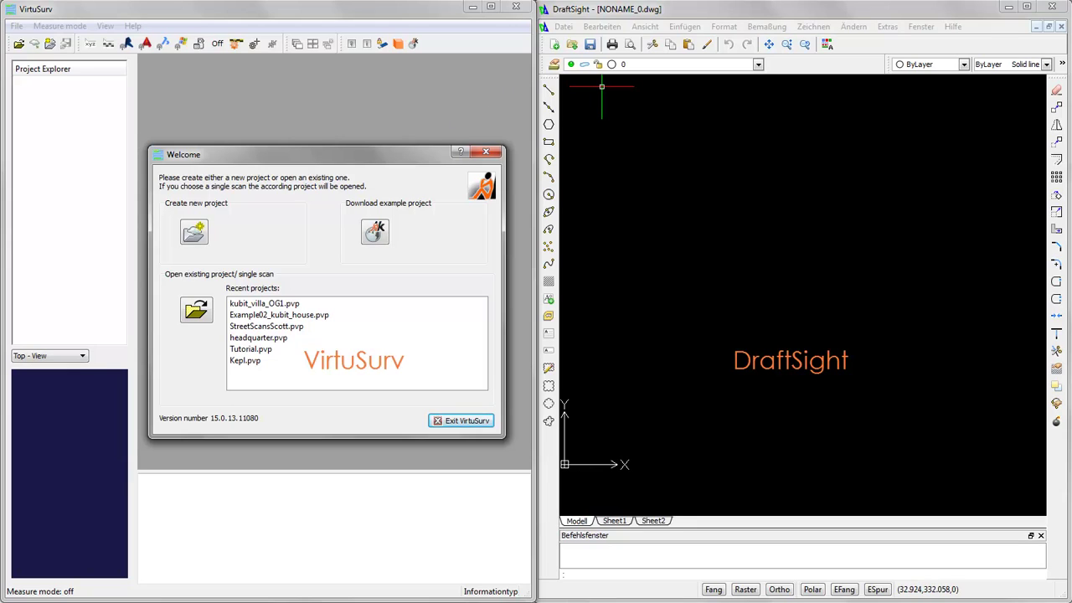
Open the kubit_villa_OG1 project and select scans Villa_OG1_009 and Villa_OG1_010.
double_click(262, 305)
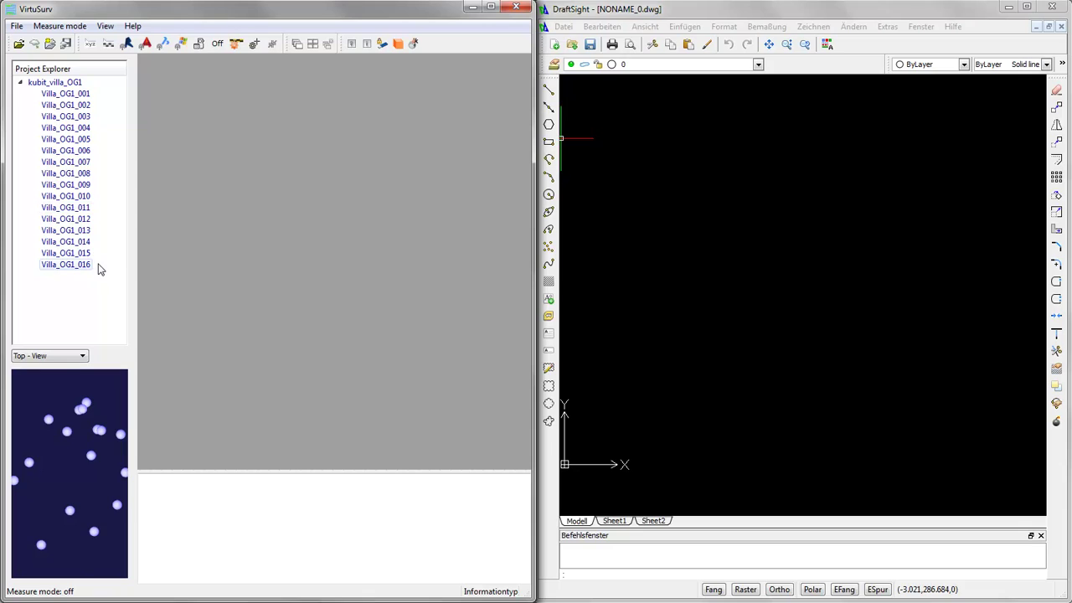
left_click_drag(89, 436, 90, 441)
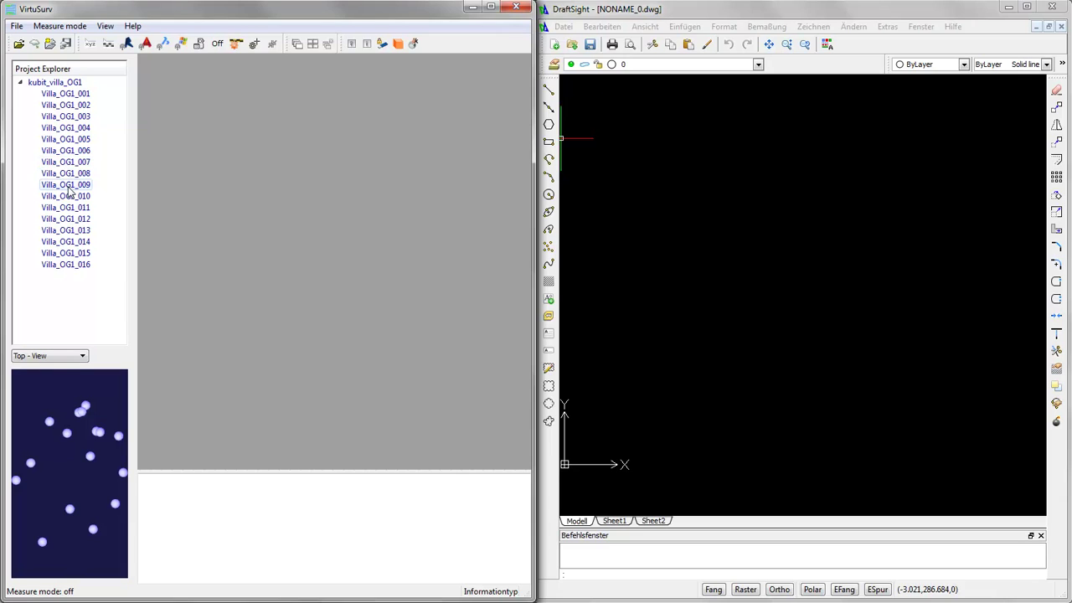
left_click(68, 186)
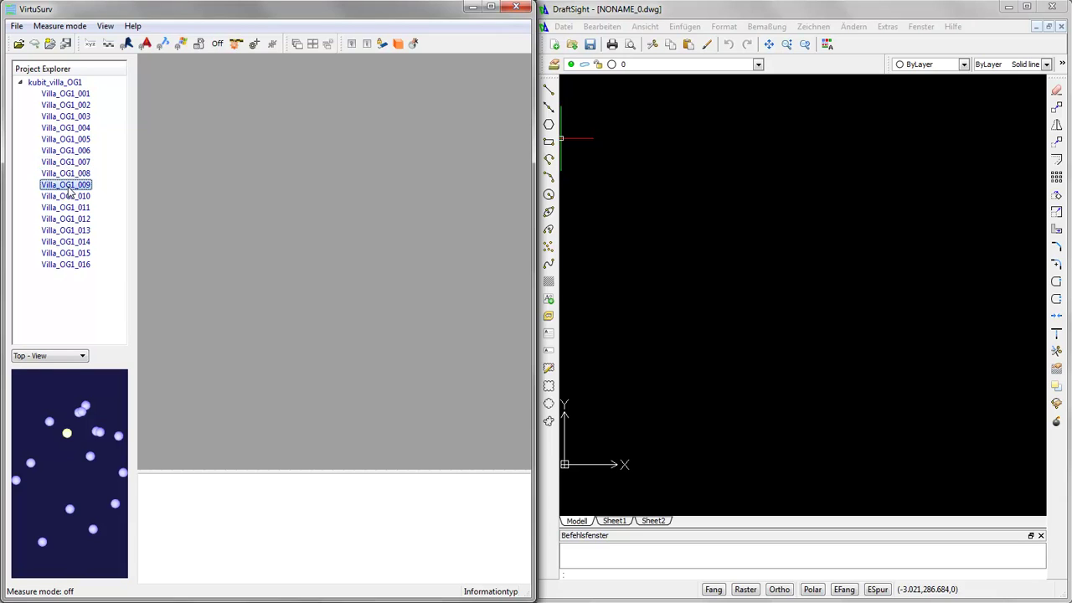
left_click(67, 196, "shift")
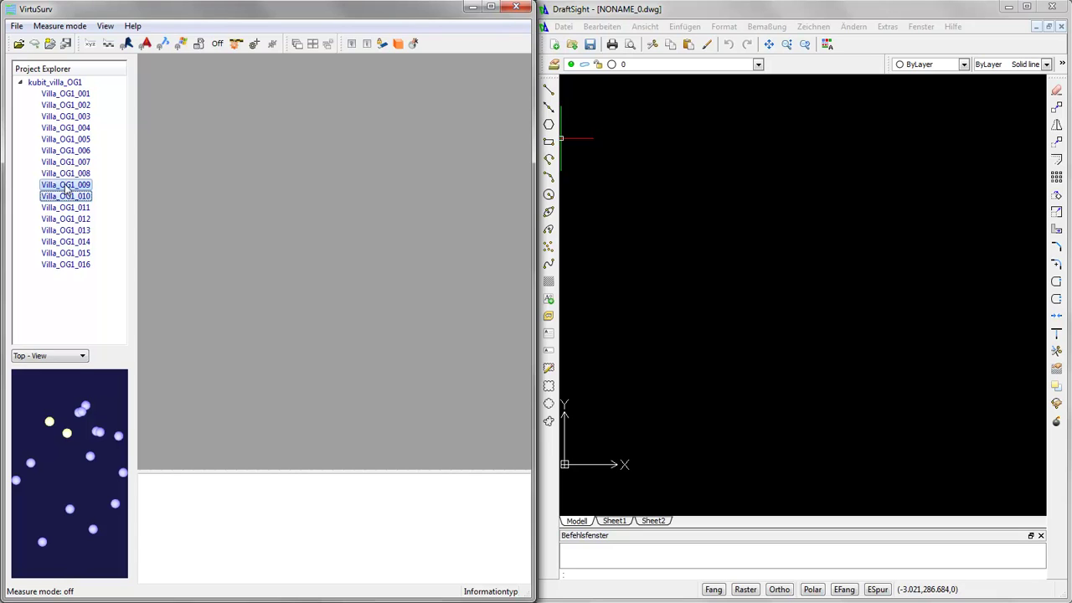
Show both scans as true-colour panoramas, open Villa_OG1_013, then return to Villa_OG1_010.
right_click(67, 190)
left_click(97, 235)
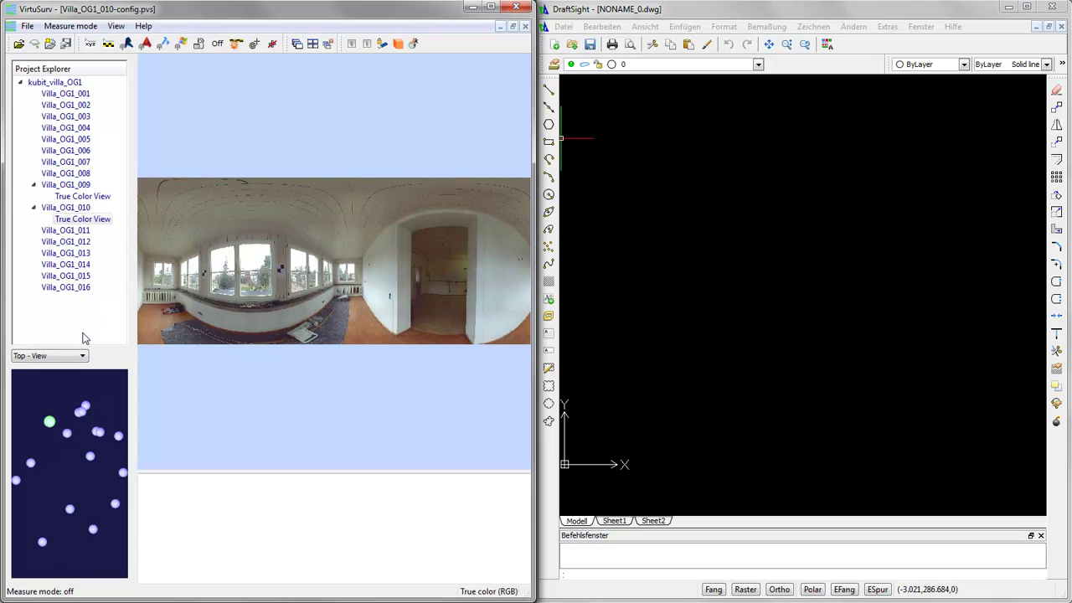
double_click(72, 253)
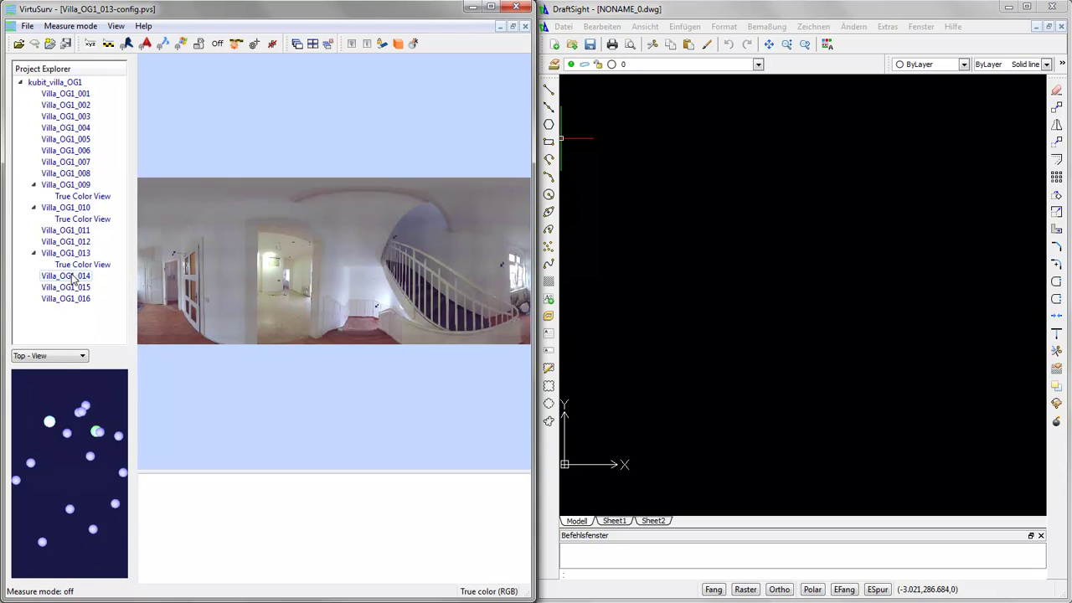
double_click(64, 208)
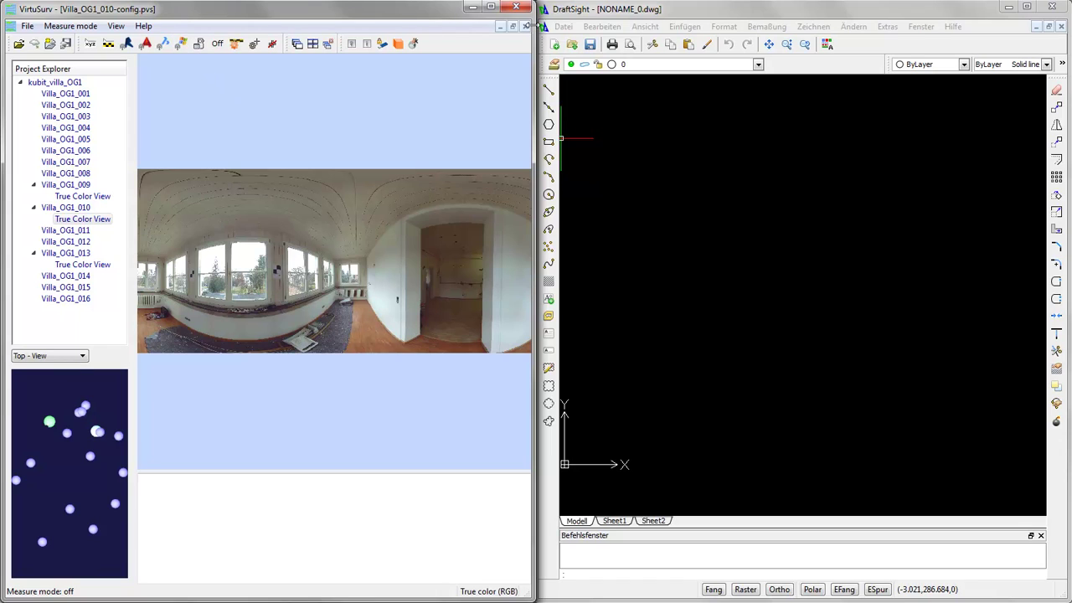
Switch measuring to Send to Windows and widen the macro panel to two columns.
left_click(180, 45)
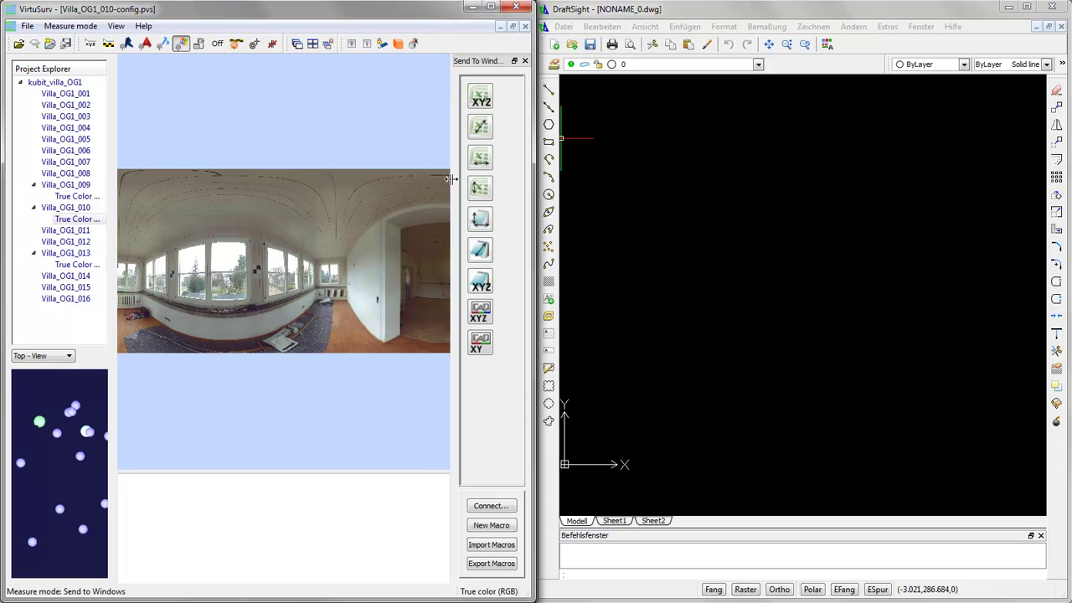
left_click_drag(453, 182, 437, 180)
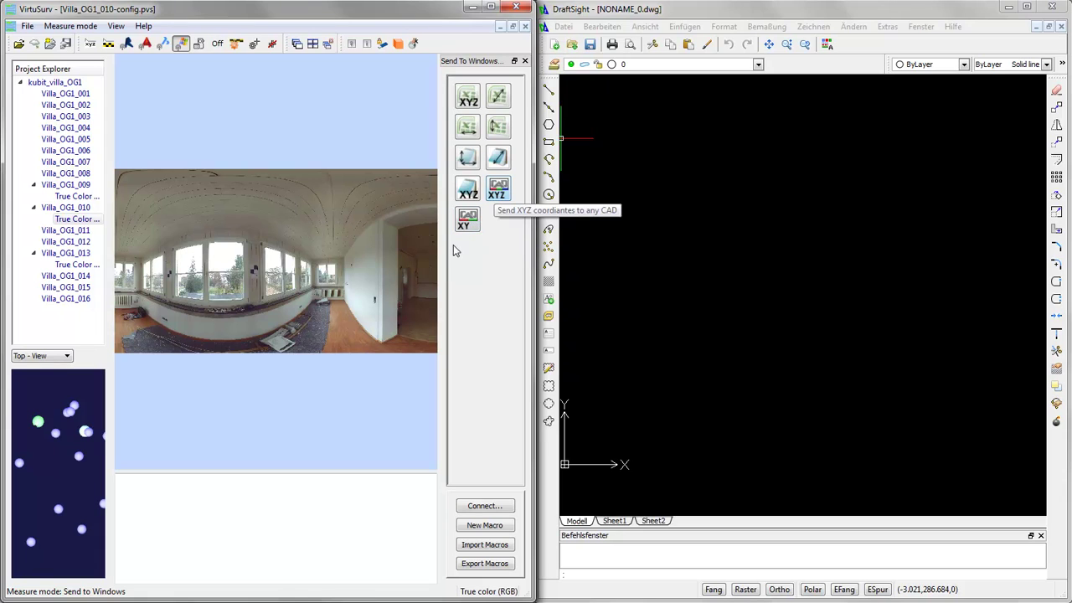
right_click(495, 193)
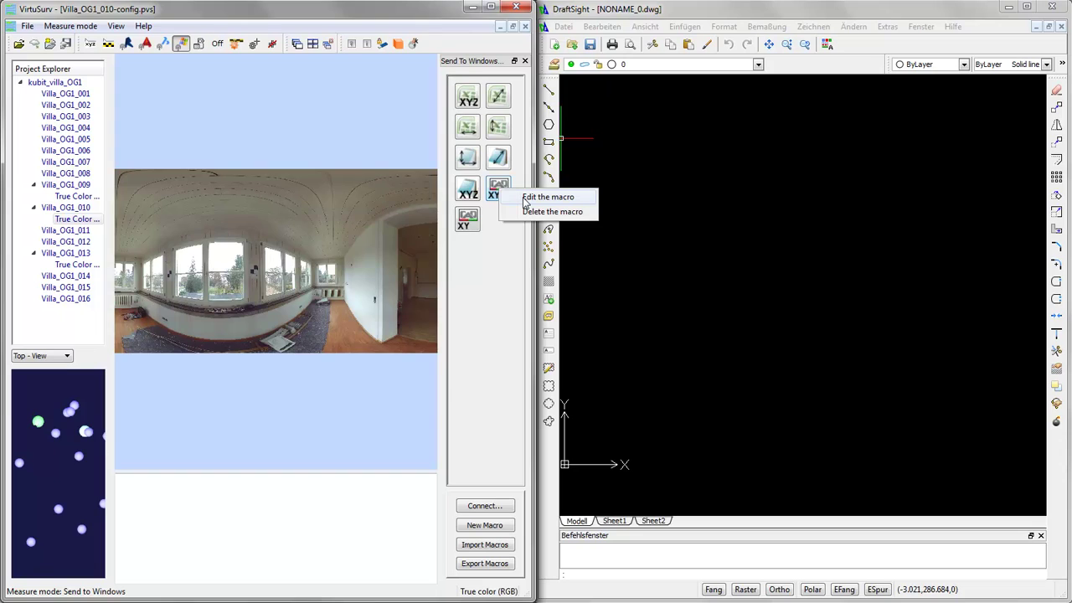
left_click(535, 197)
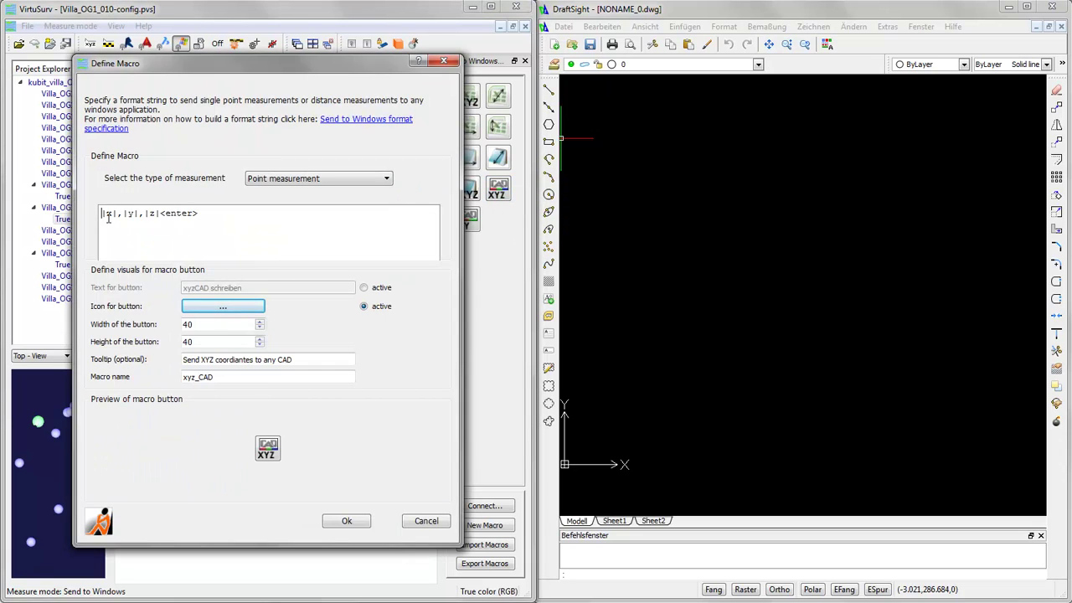
left_click(121, 214)
left_click(411, 524)
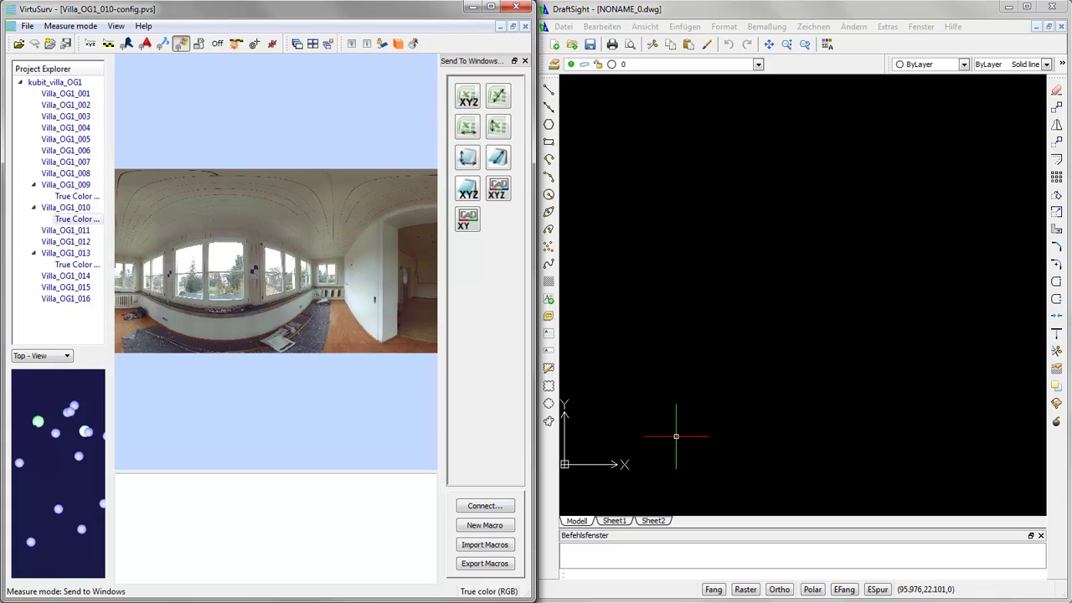
Target the DraftSight drawing window with the Finder Tool and confirm 'Connection established.'.
left_click(478, 507)
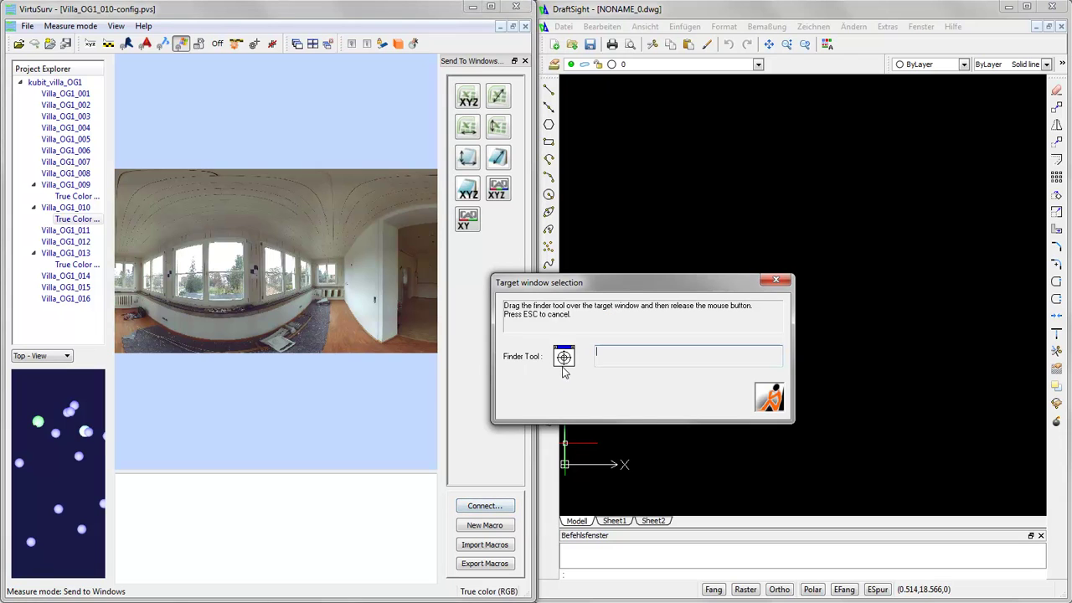
left_click_drag(564, 359, 907, 373)
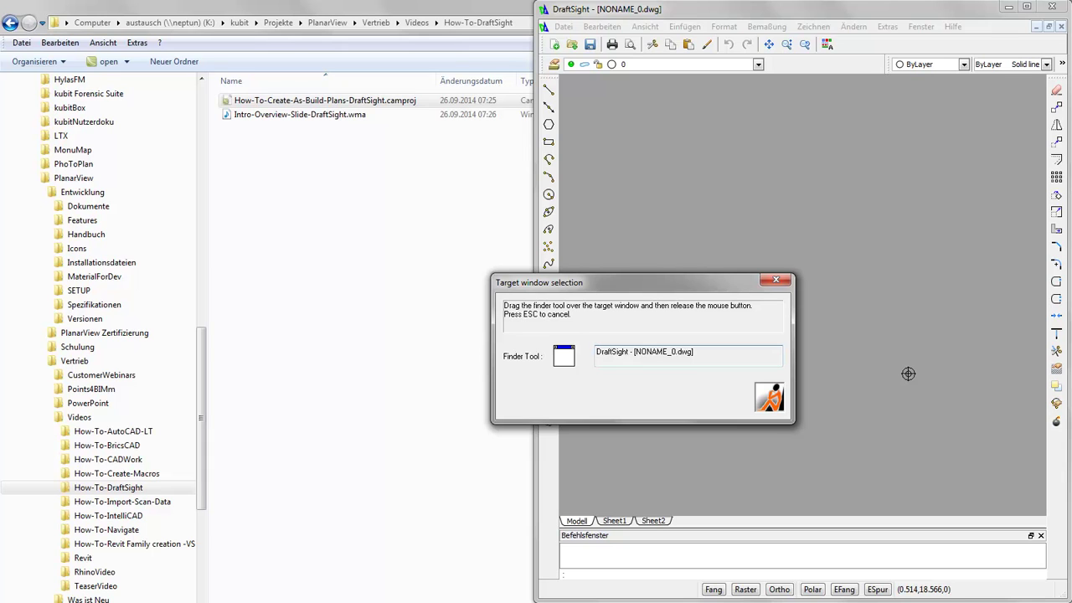
left_click_drag(908, 373, 907, 374)
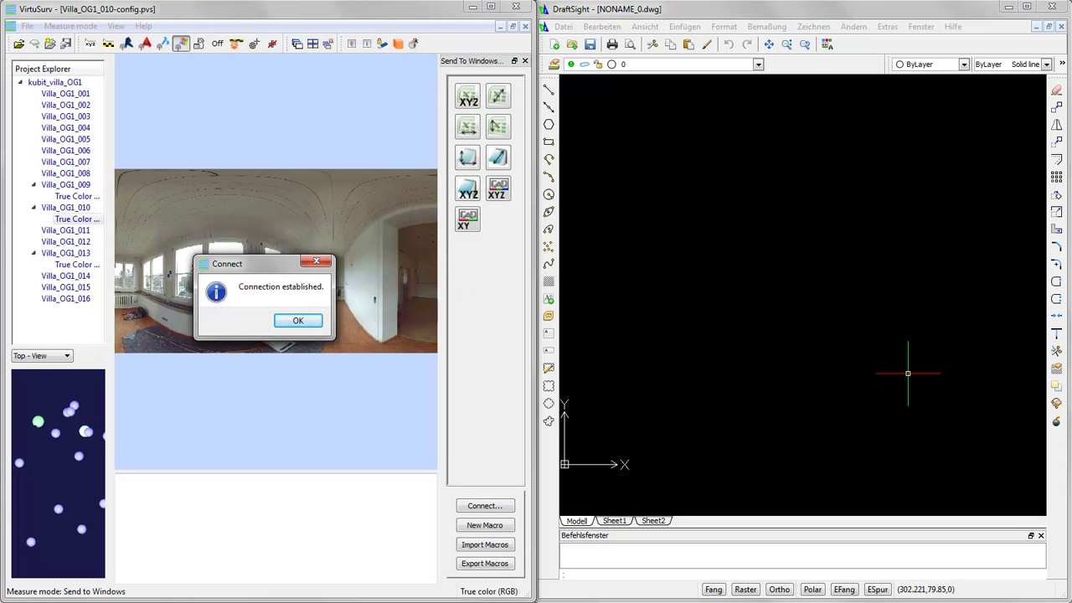
left_click(312, 325)
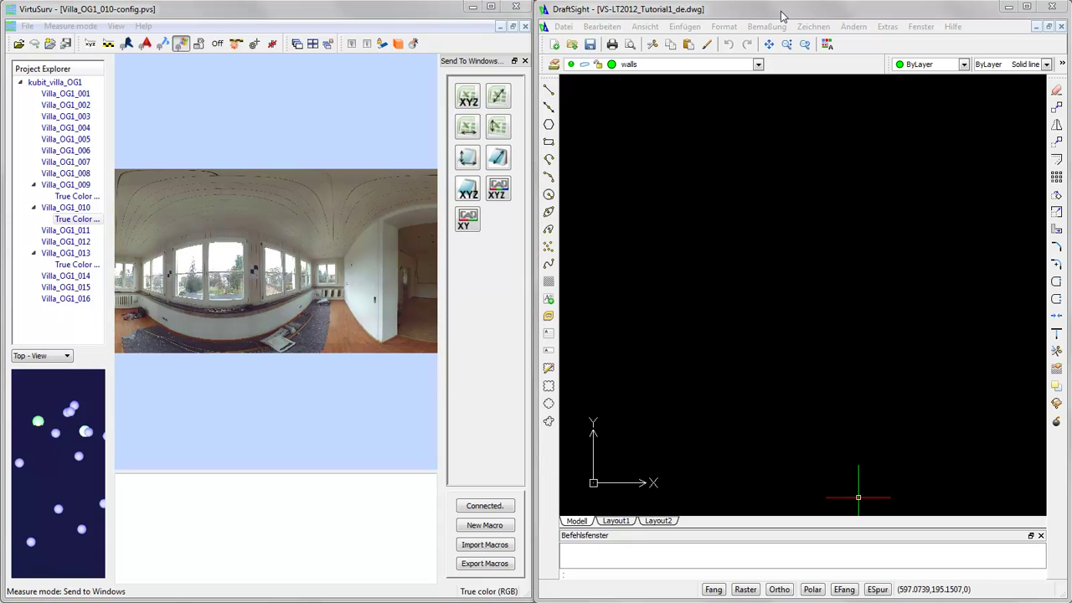
Start a line in DraftSight, then run VirtuSurv's CAD XY send macro with markers cleared.
left_click(781, 17)
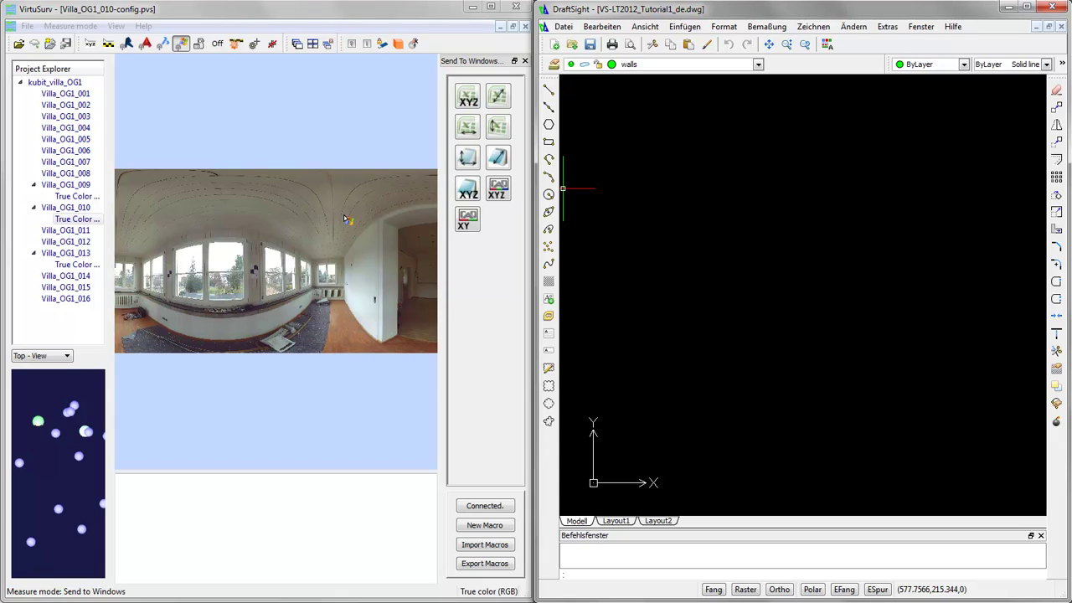
left_click(549, 91)
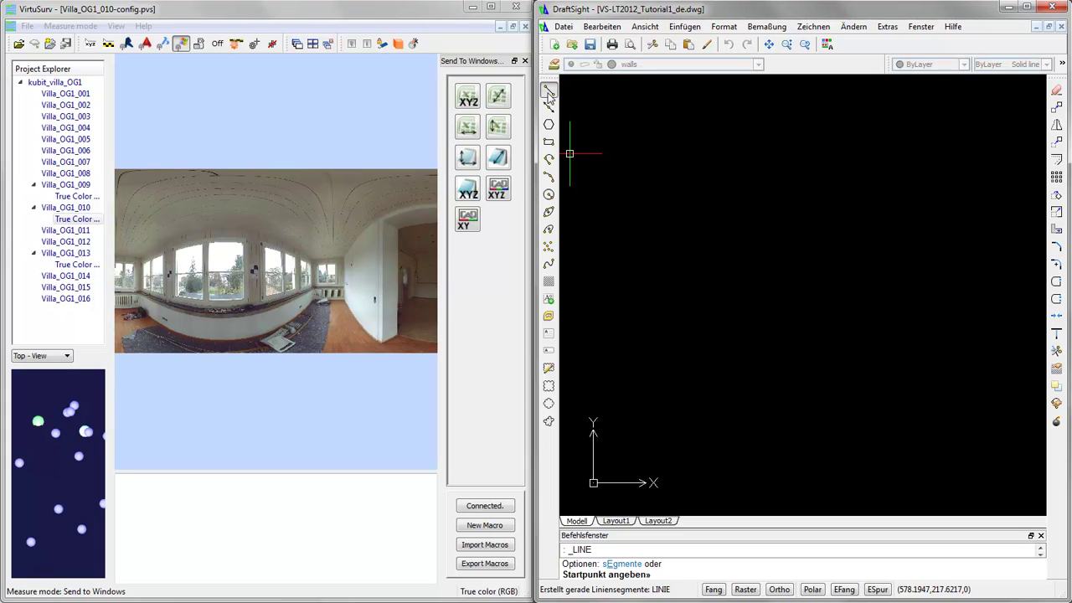
left_click(435, 17)
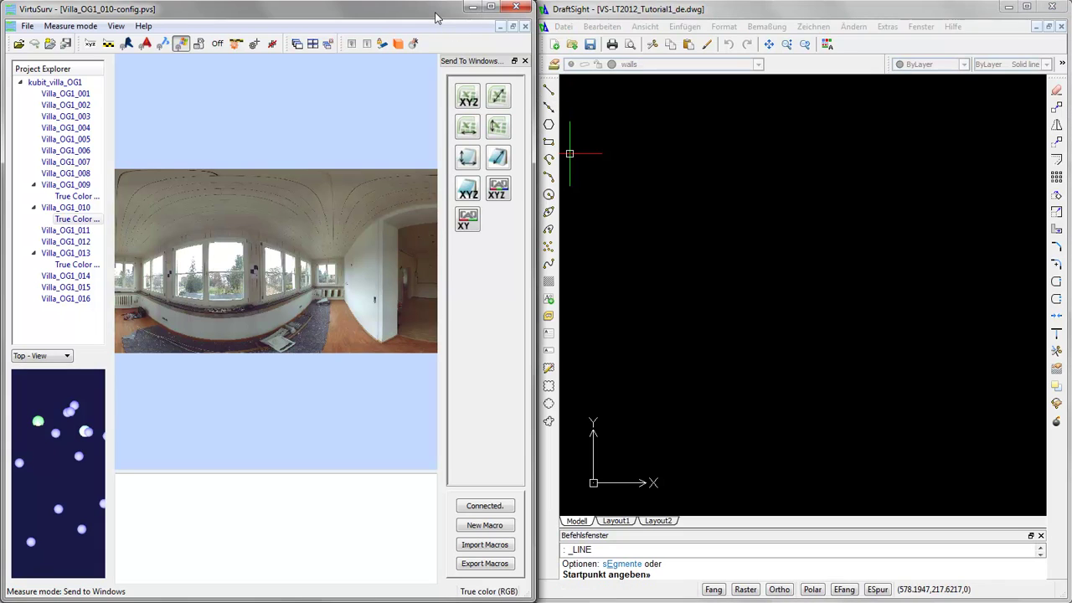
left_click(467, 221)
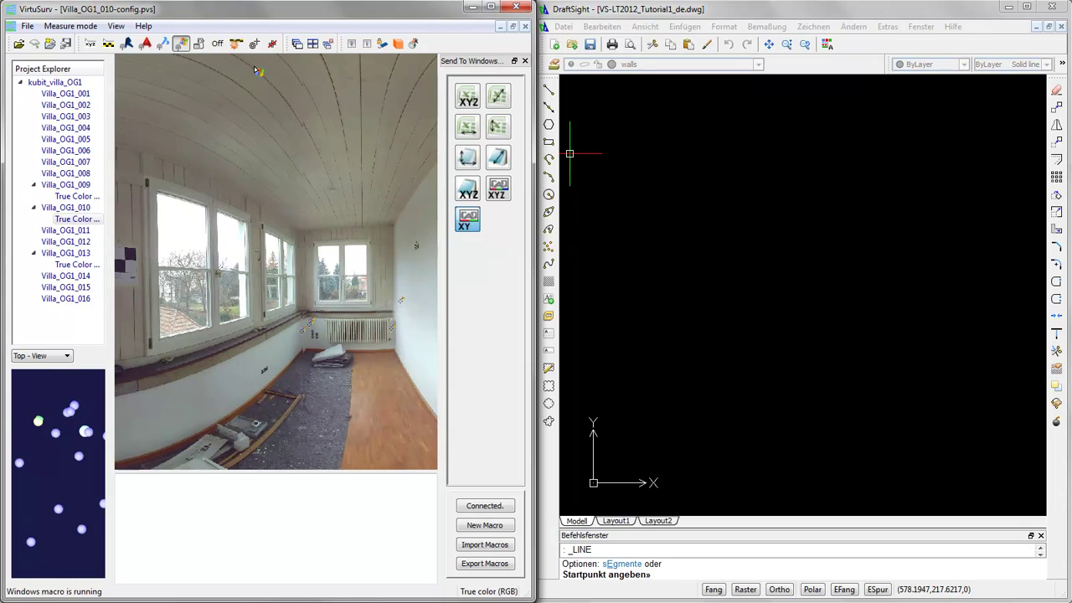
scroll(406, 308, "up", 1)
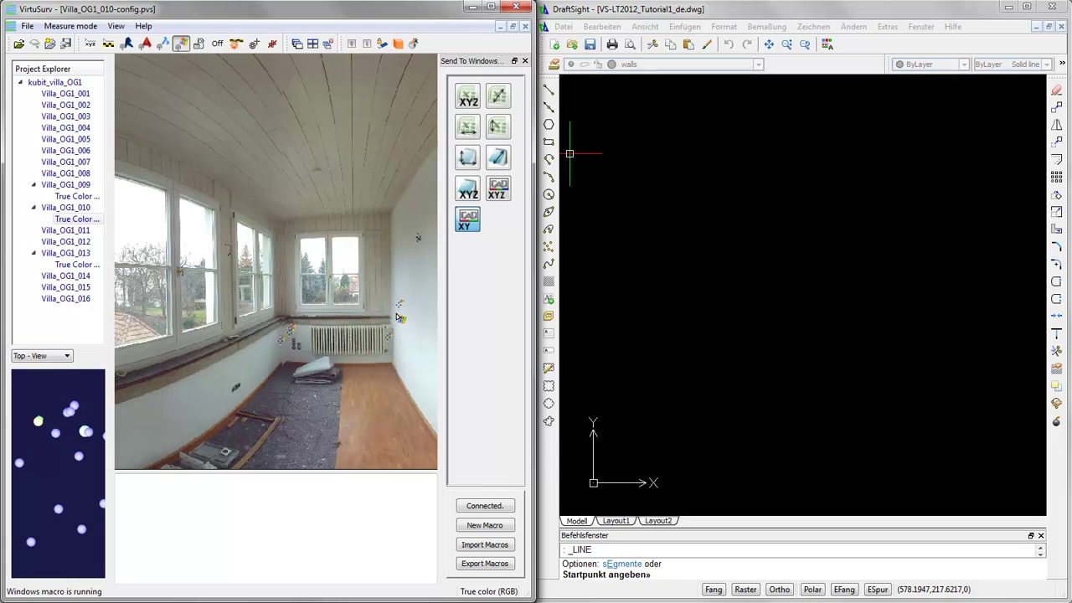
left_click(274, 46)
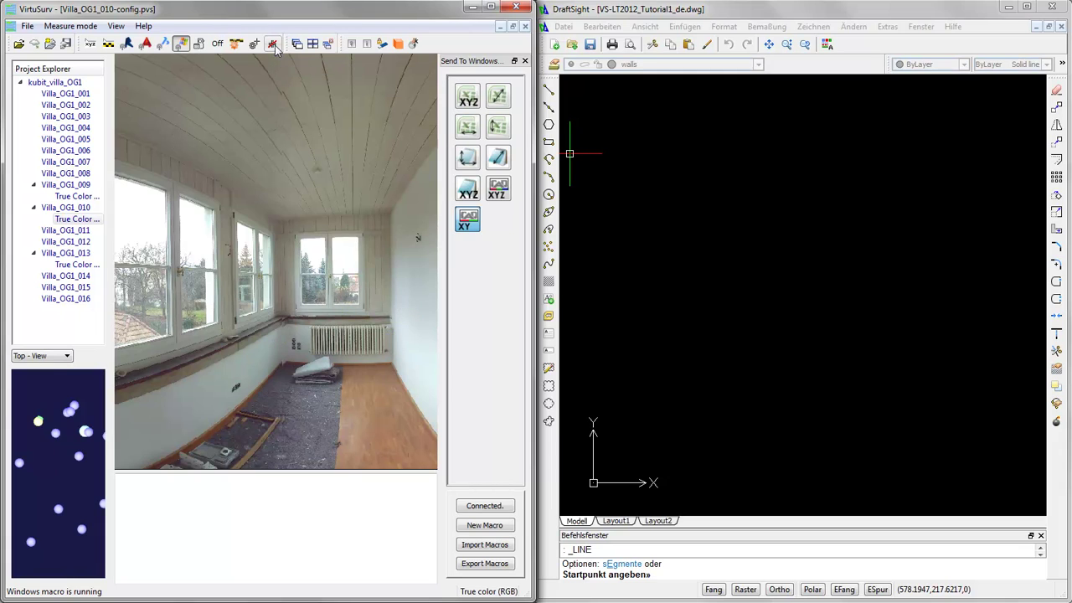
Pick the radiator and wall corners in the panorama to trace the closed room outline.
left_click(292, 329)
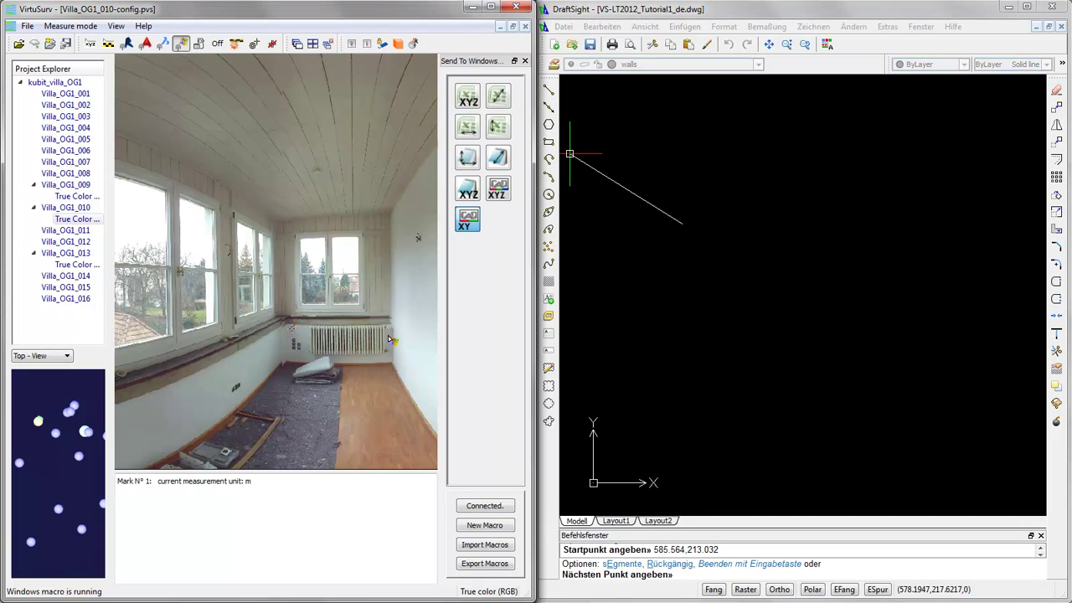
left_click(387, 335)
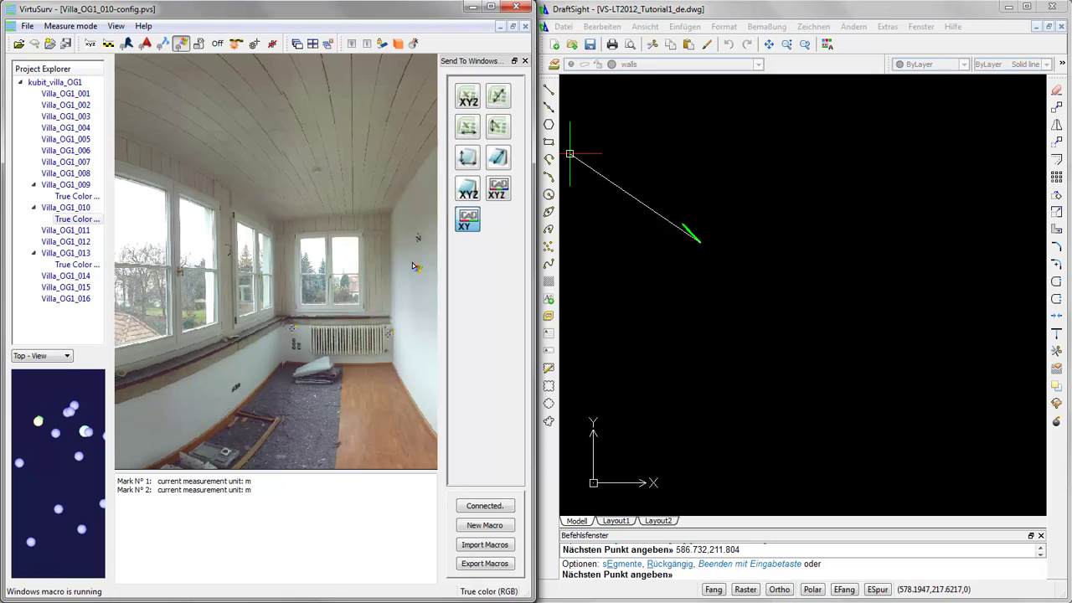
left_click(399, 242)
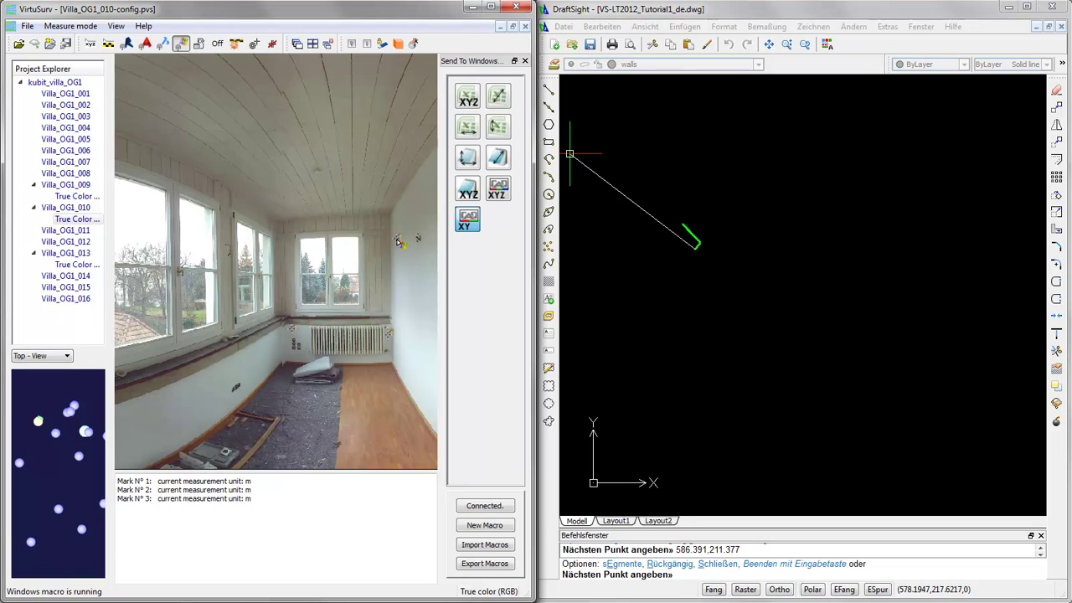
scroll(151, 267, "down", 5)
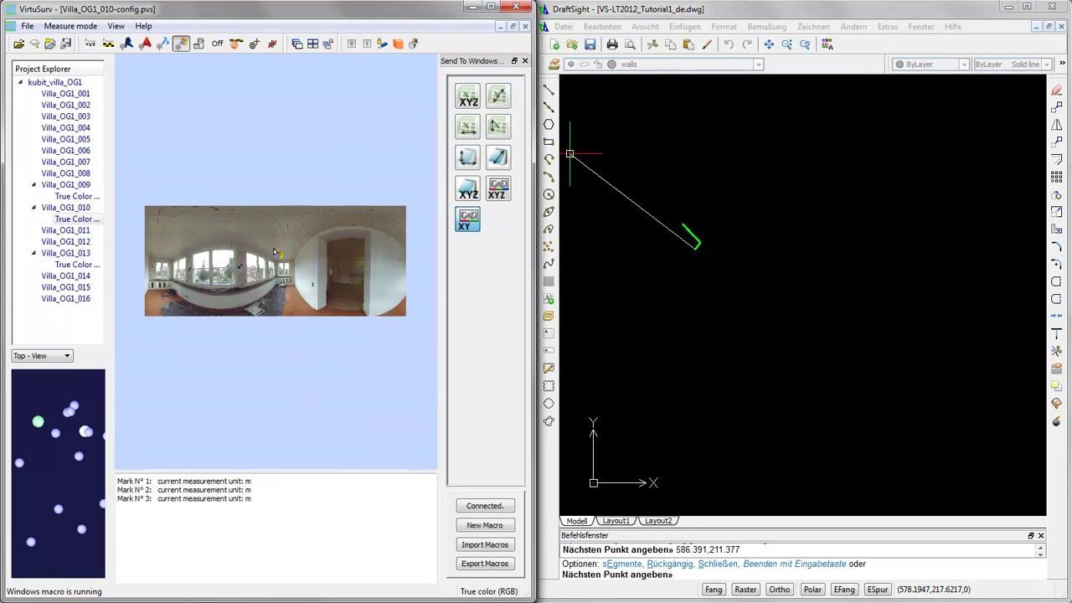
scroll(149, 267, "up", 1)
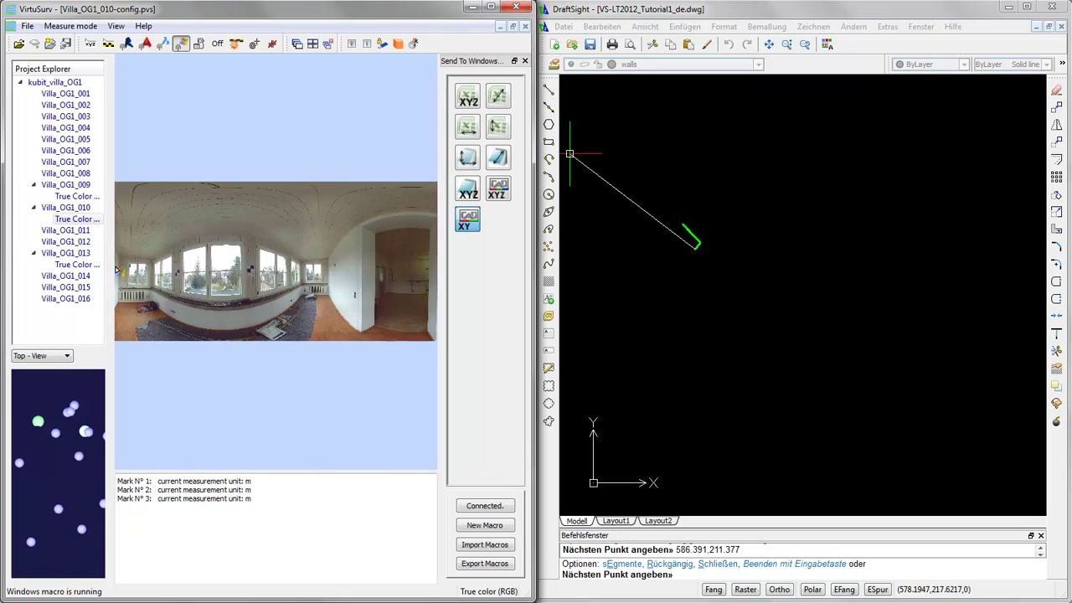
left_click(118, 270)
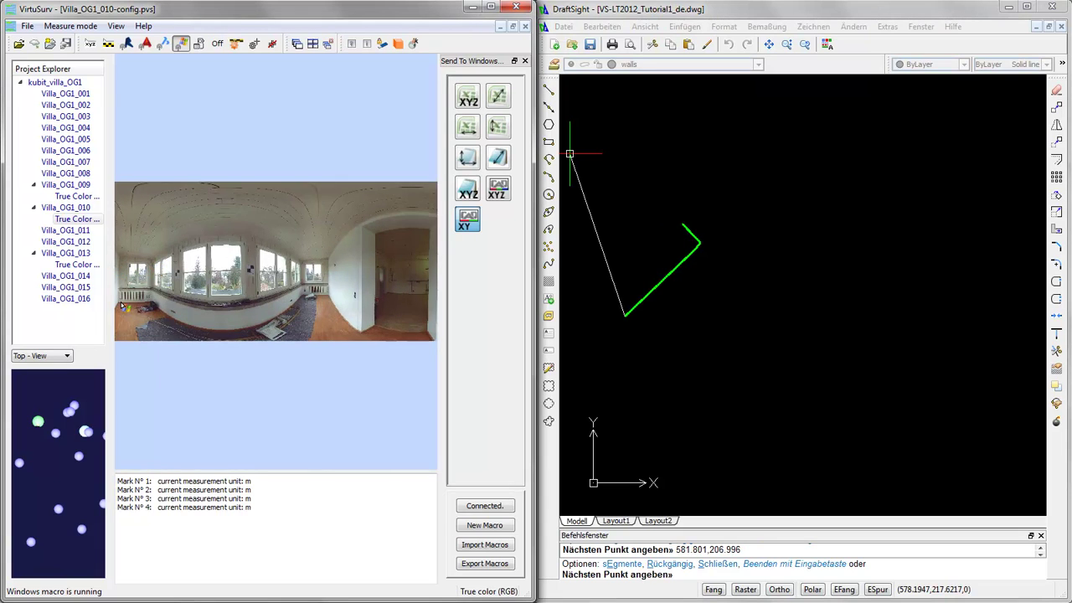
scroll(123, 308, "up", 1)
left_click(164, 320)
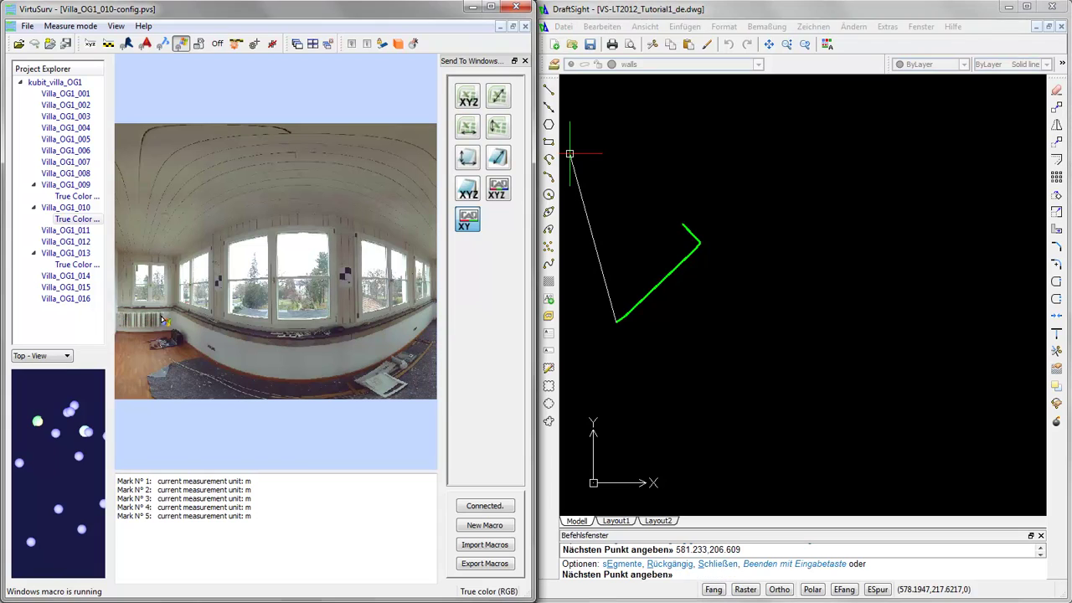
left_click(175, 318)
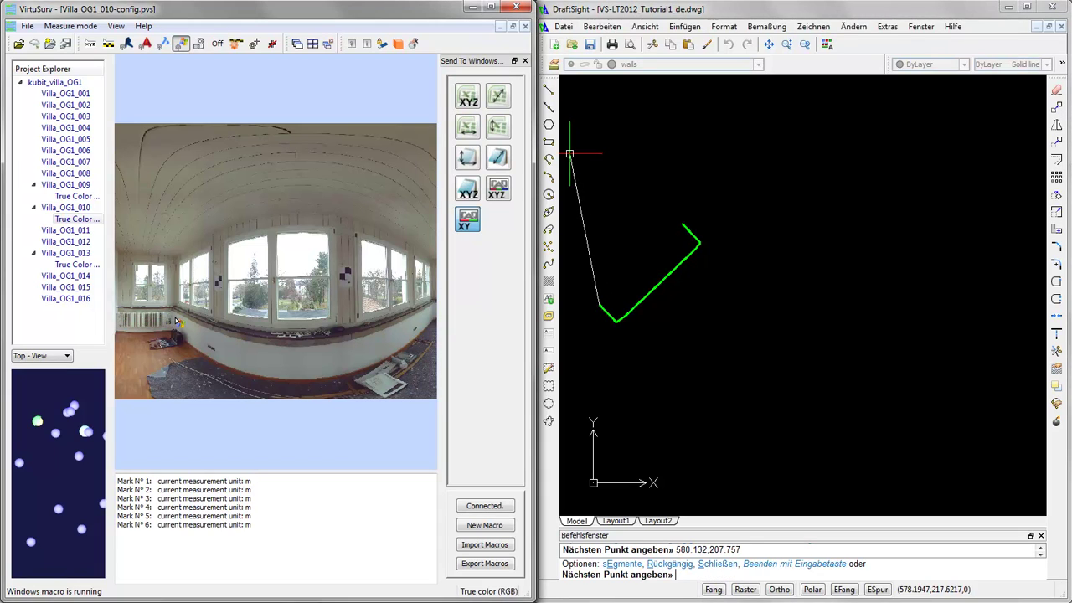
left_click(175, 317)
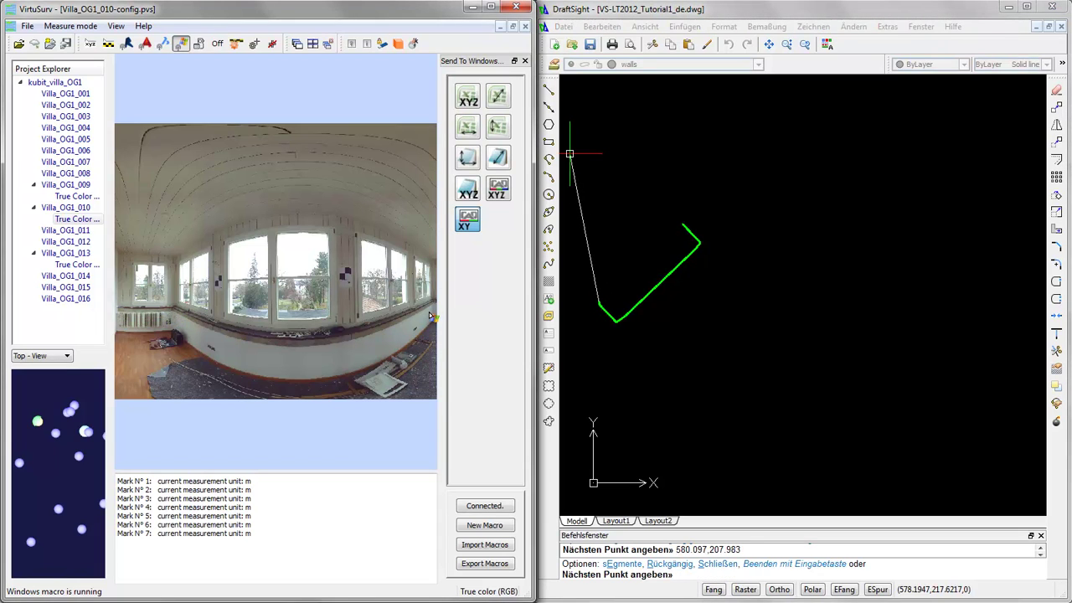
left_click(433, 317)
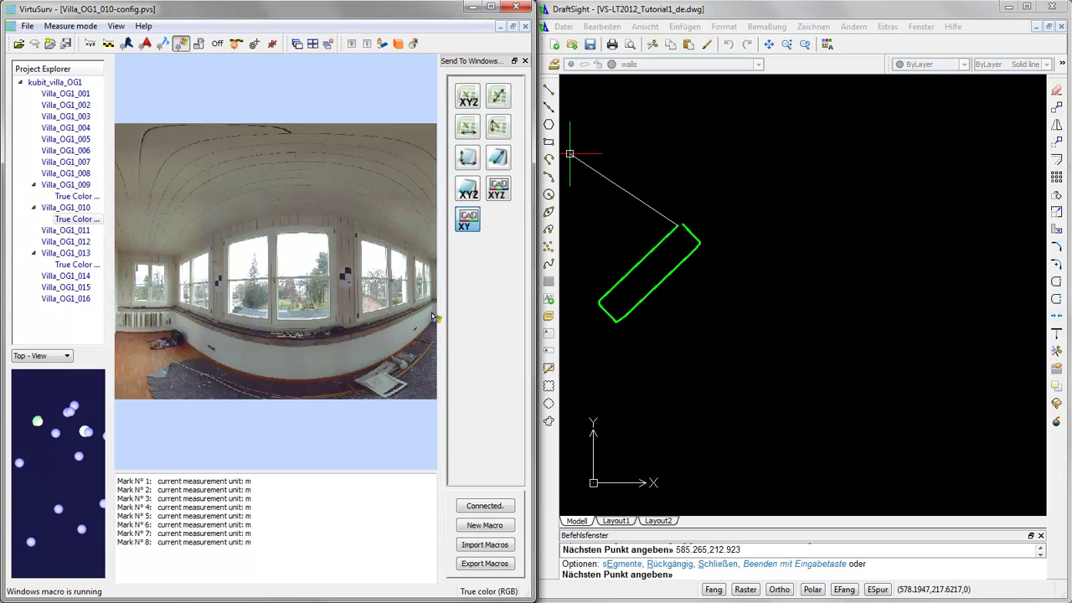
left_click(734, 10)
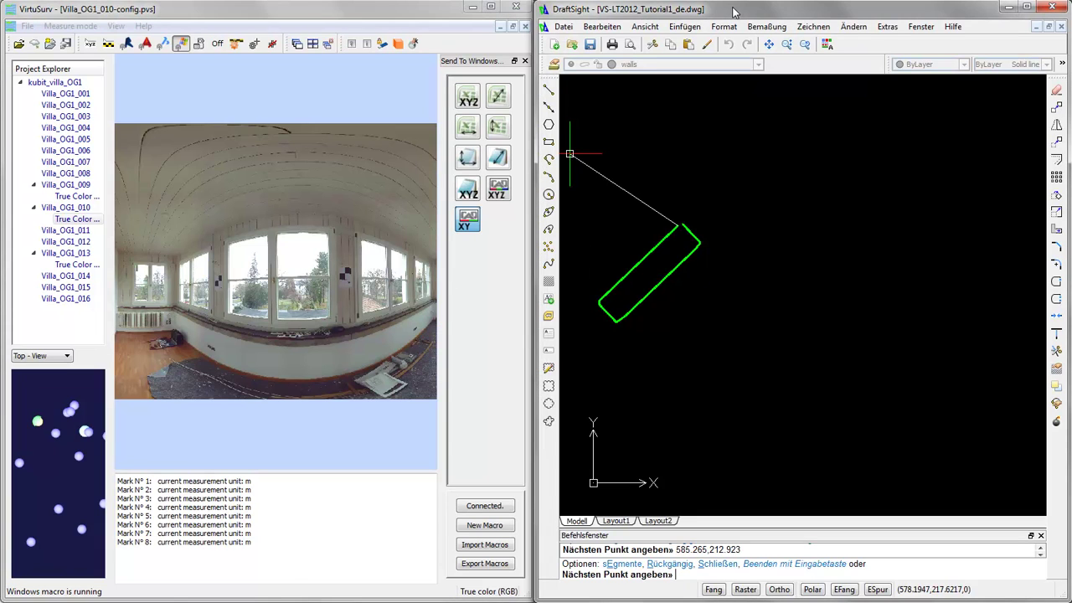
Cancel the polyline with Esc and adjust the view around the green wall outline.
key("Escape")
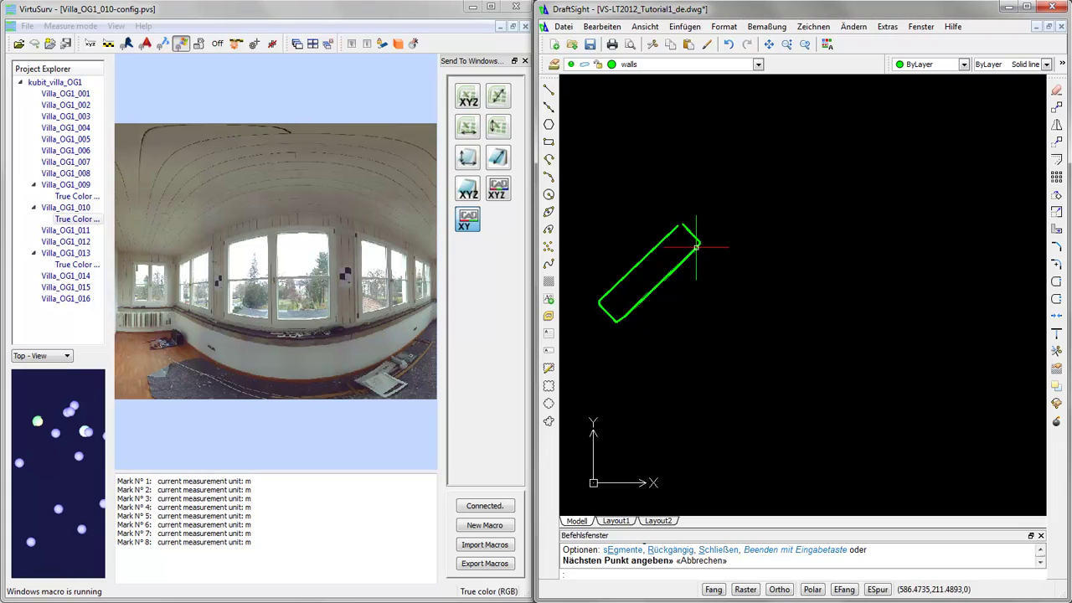
scroll(681, 224, "up", 4)
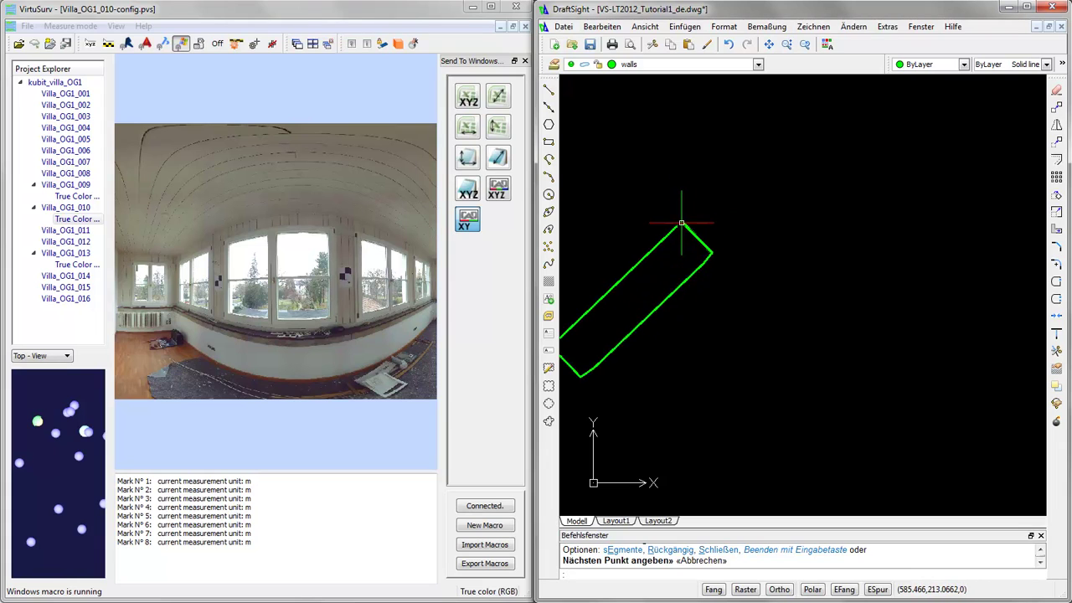
scroll(681, 223, "down", 3)
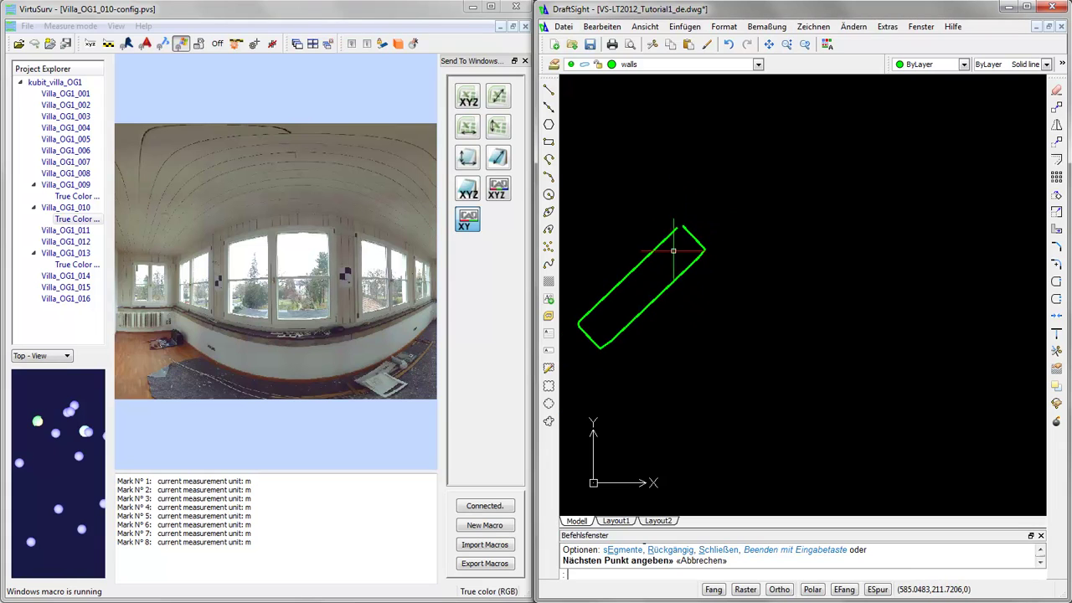
middle_click_drag(673, 250, 684, 246)
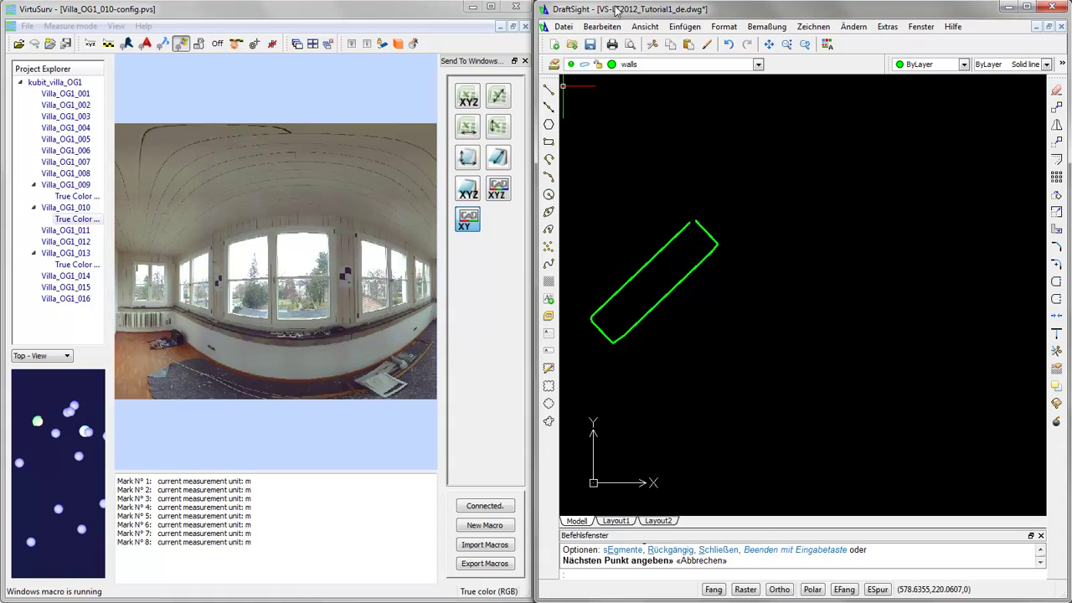
Start the Line tool in DraftSight and open the Villa_OG1_009 true-colour panorama.
left_click(550, 92)
left_click(225, 12)
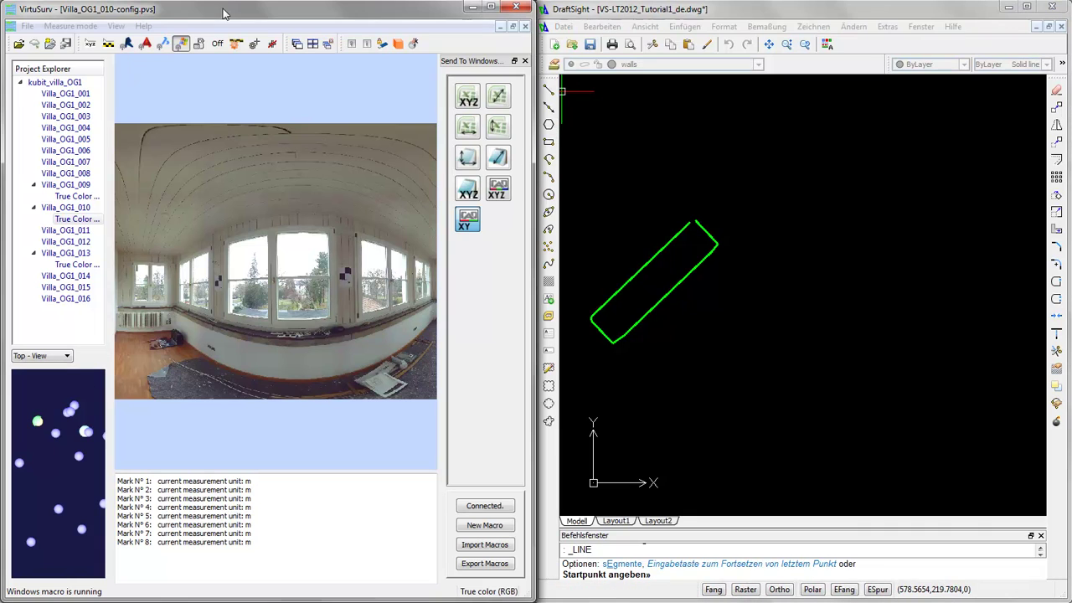
double_click(77, 196)
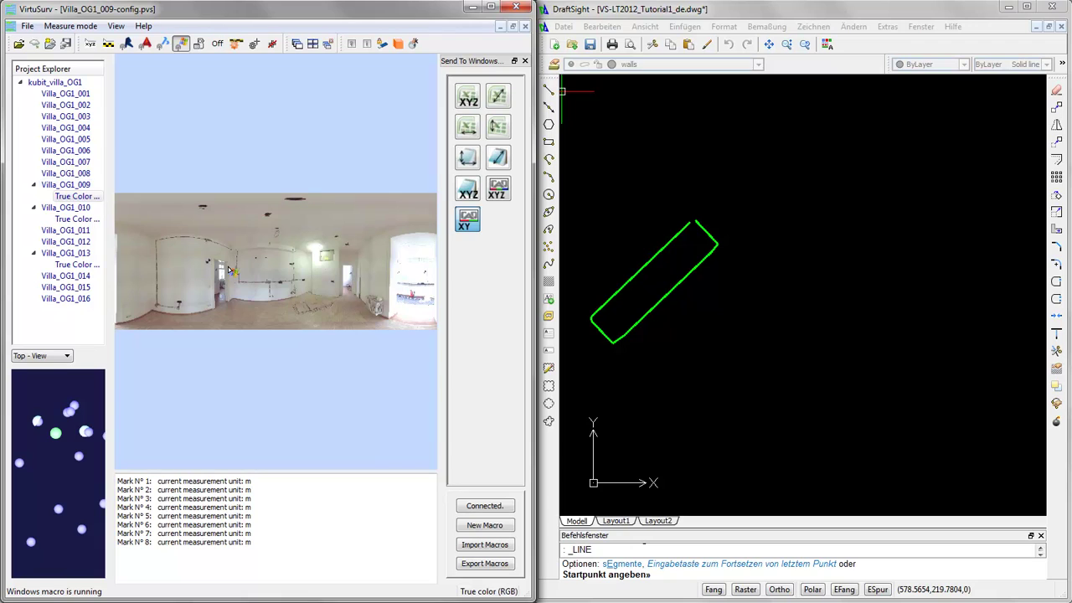
scroll(205, 289, "down", 1)
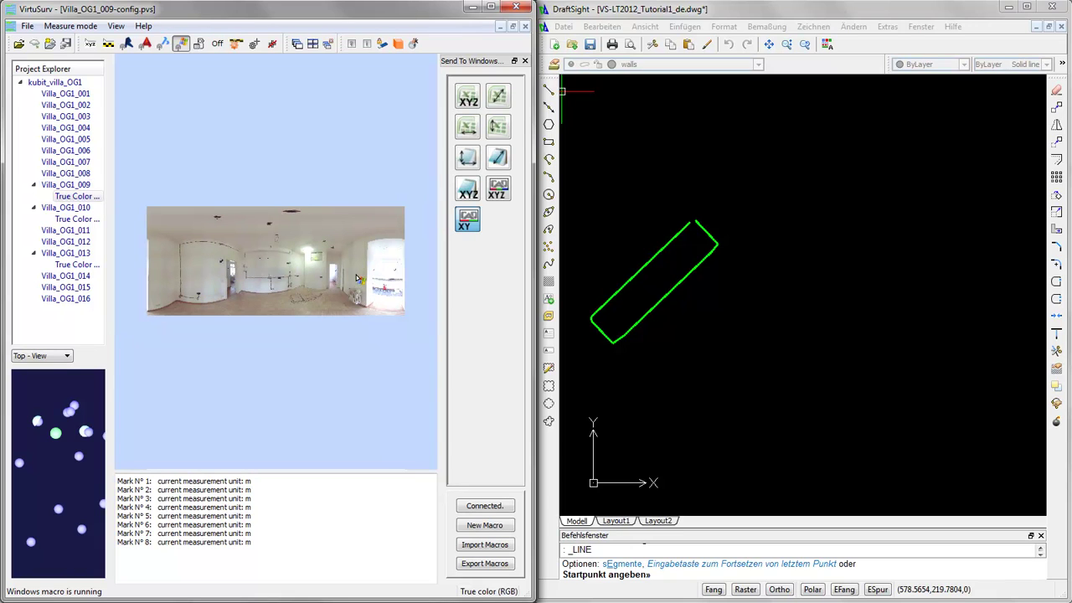
scroll(355, 275, "up", 3)
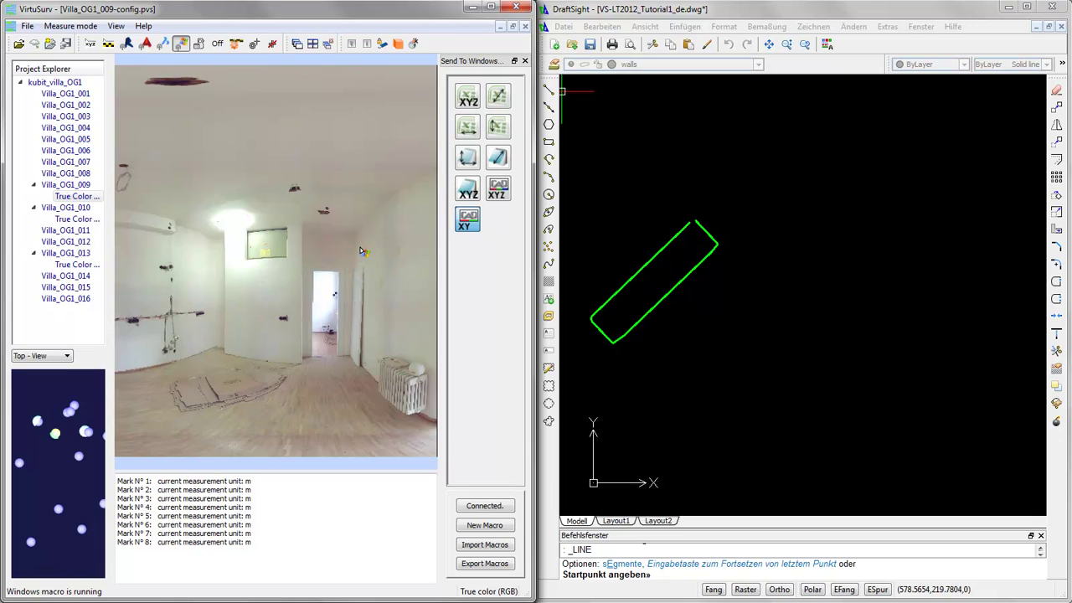
Pick the neighbouring room's wall corners in the Villa_OG1_009 panorama to add wall lines.
left_click(360, 250)
scroll(360, 250, "down", 3)
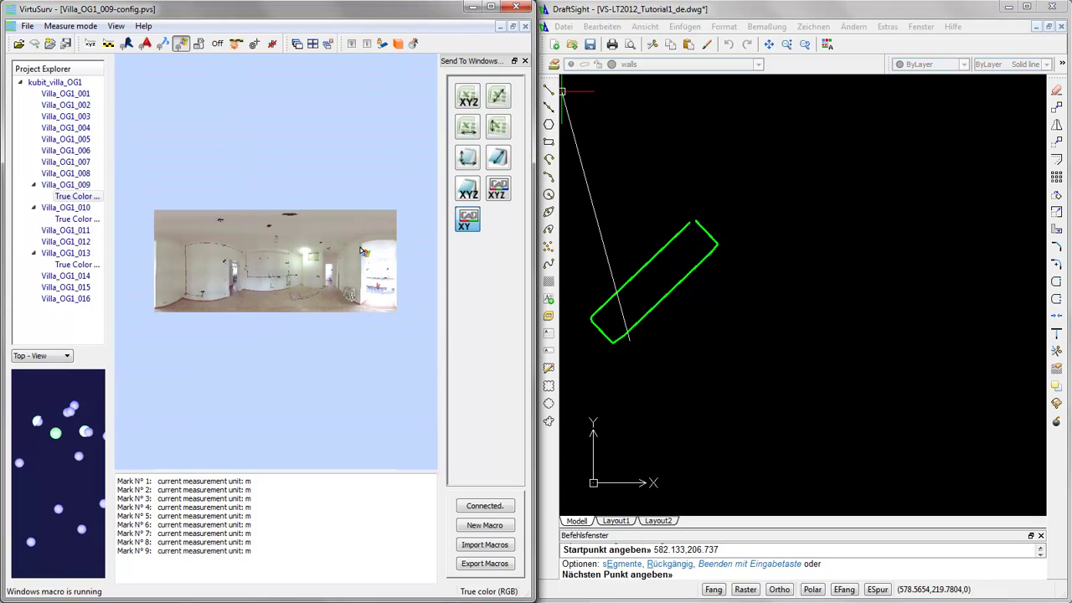
left_click(185, 259)
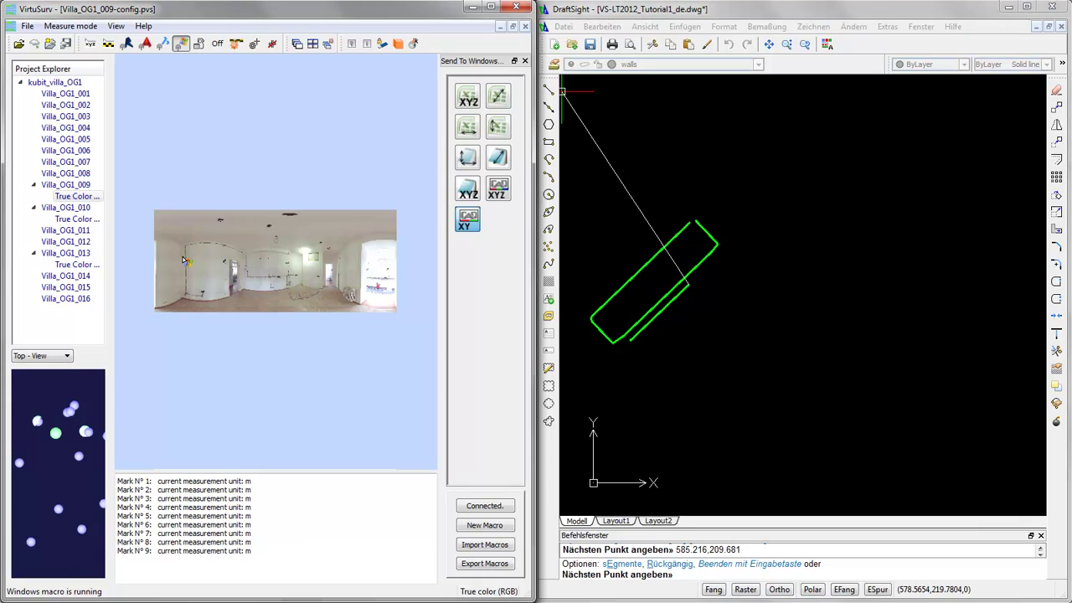
left_click(187, 261)
scroll(232, 263, "up", 3)
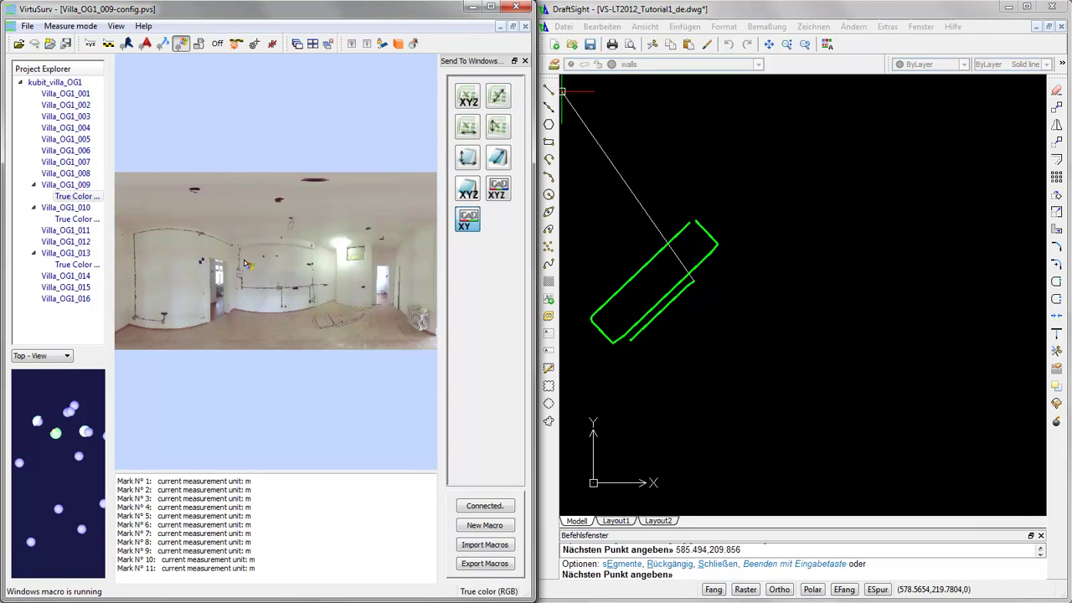
left_click(368, 265)
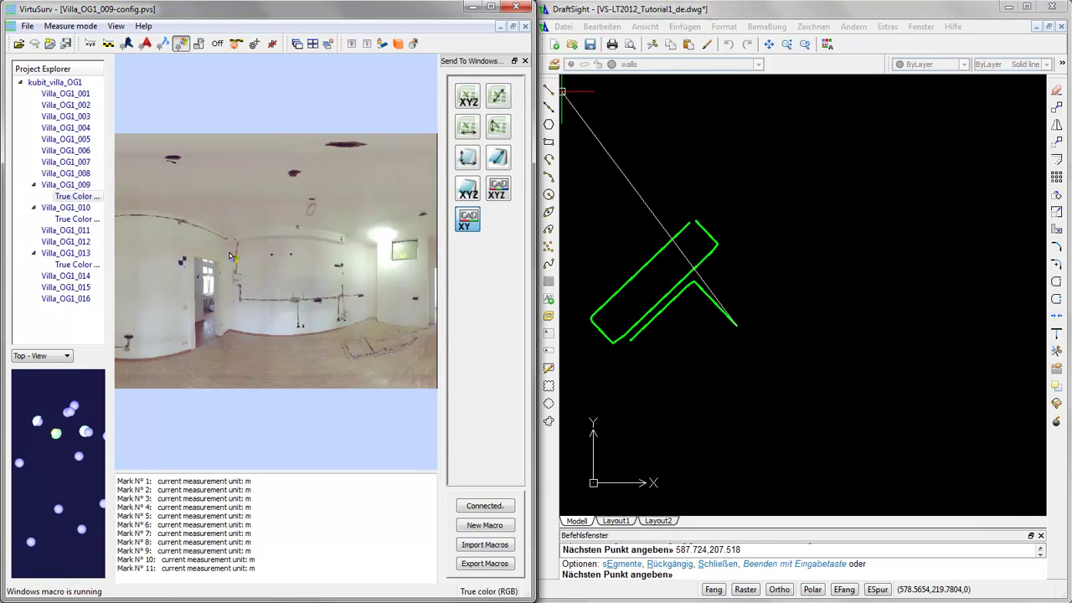
left_click(369, 265)
left_click(368, 264)
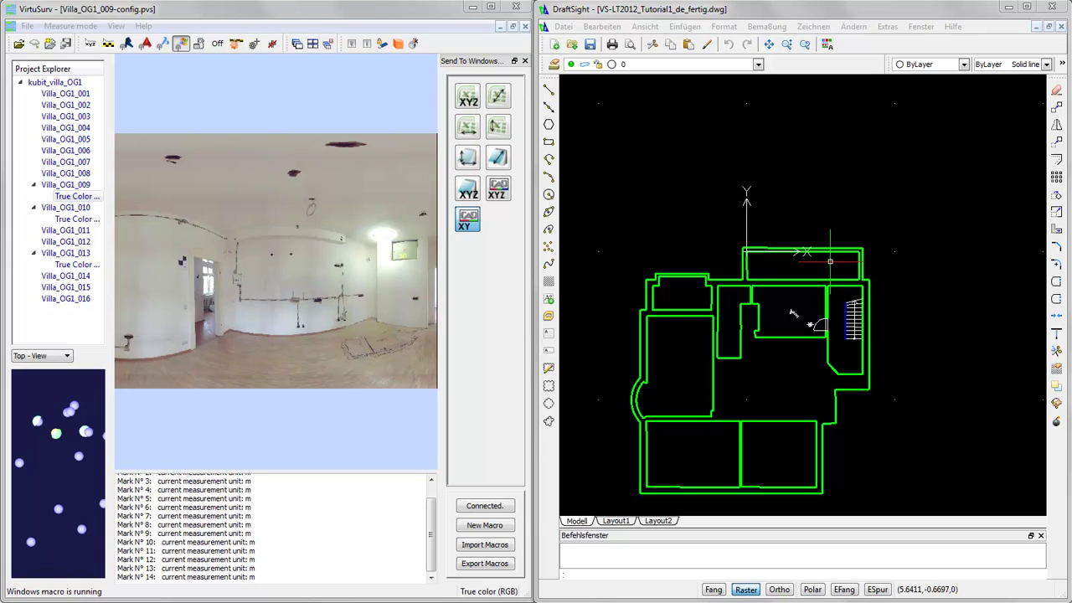
Zoom the finished plan into the room labelled 12.43 (3.07) beside the 0.80 × 2.09 door.
left_click(789, 13)
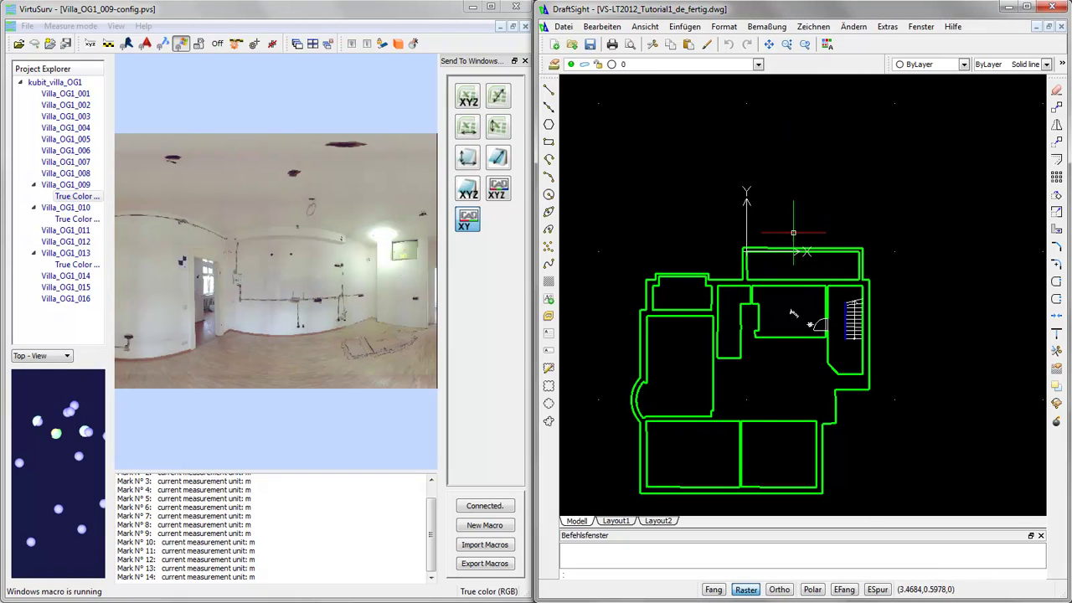
scroll(798, 276, "up", 3)
scroll(798, 276, "up", 1)
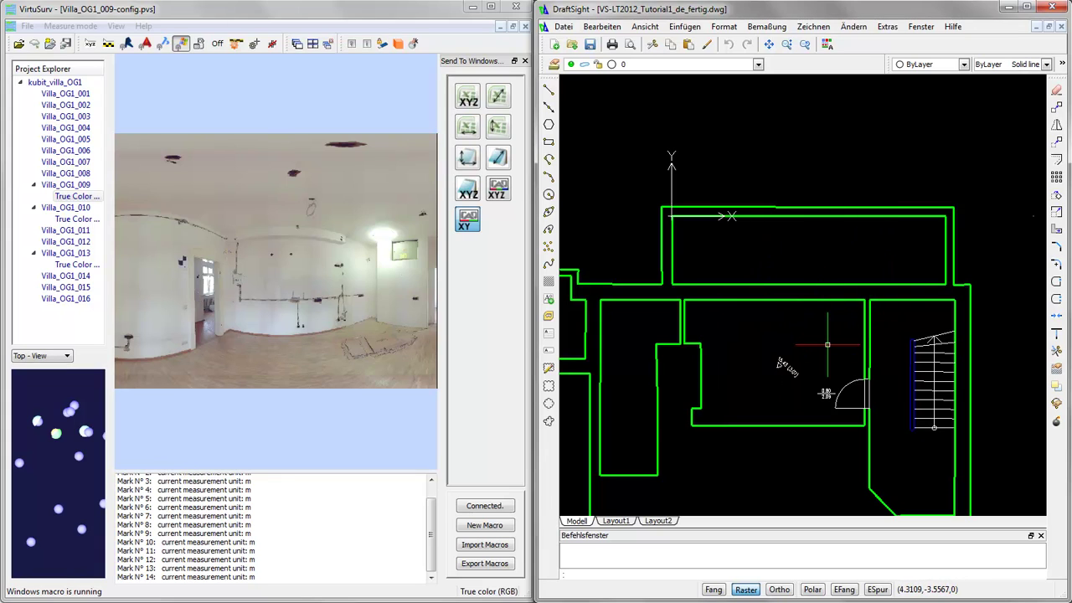
scroll(827, 344, "up", 1)
scroll(827, 344, "up", 1)
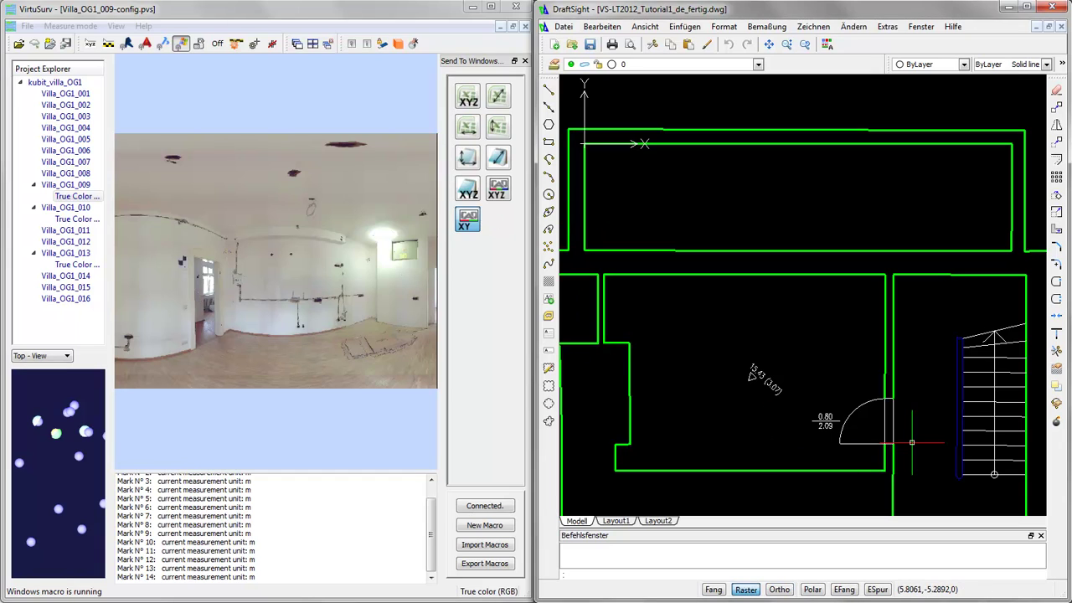
Measure floor to ceiling with the two-point tool, giving 3.282 m (3.065 m vertical).
left_click(106, 46)
left_click(108, 45)
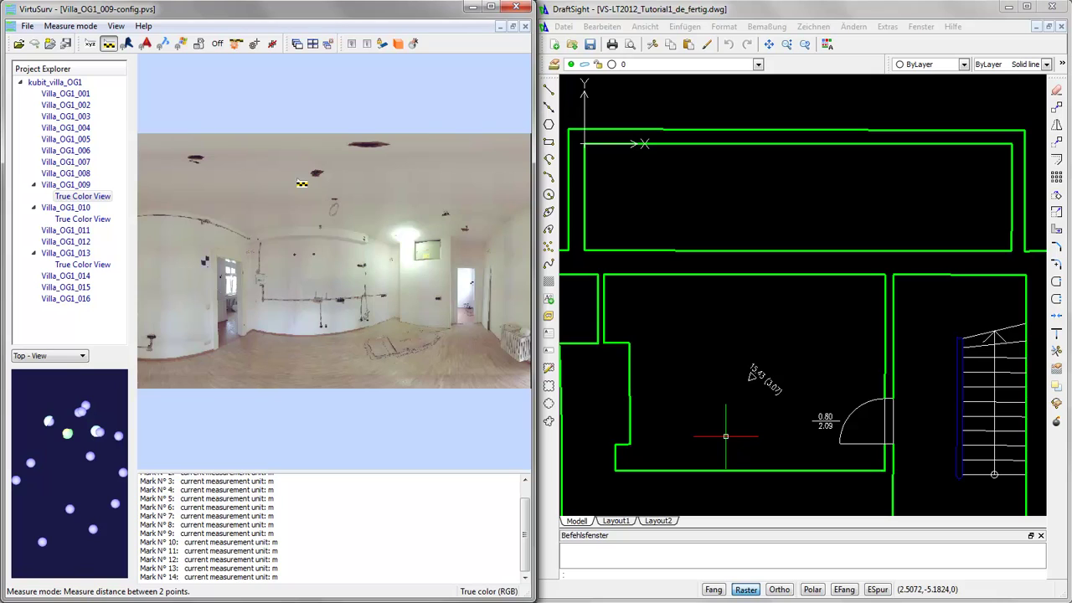
left_click(305, 309)
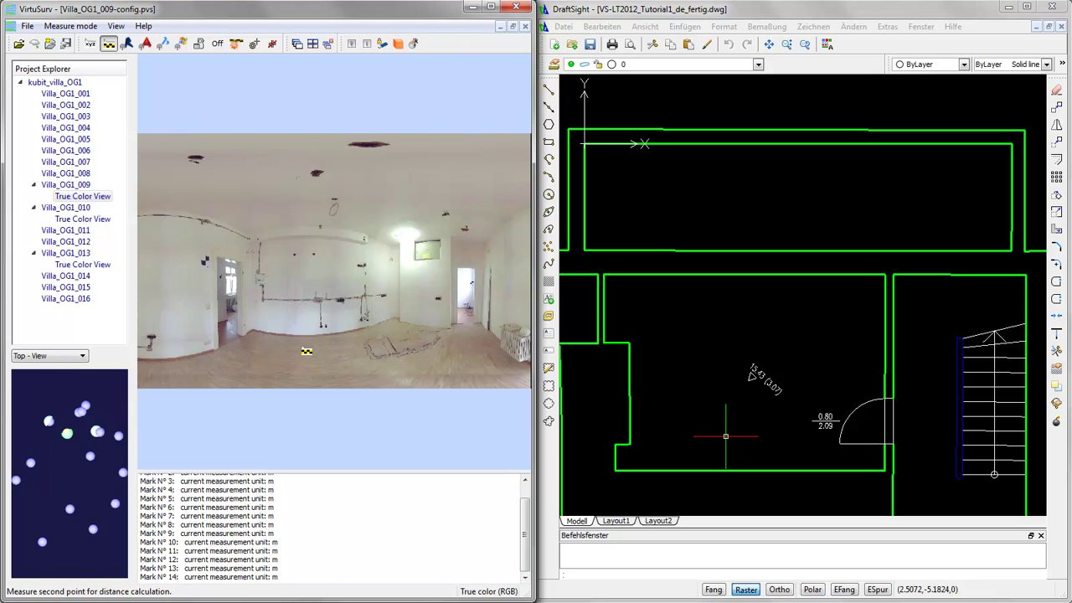
left_click(297, 179)
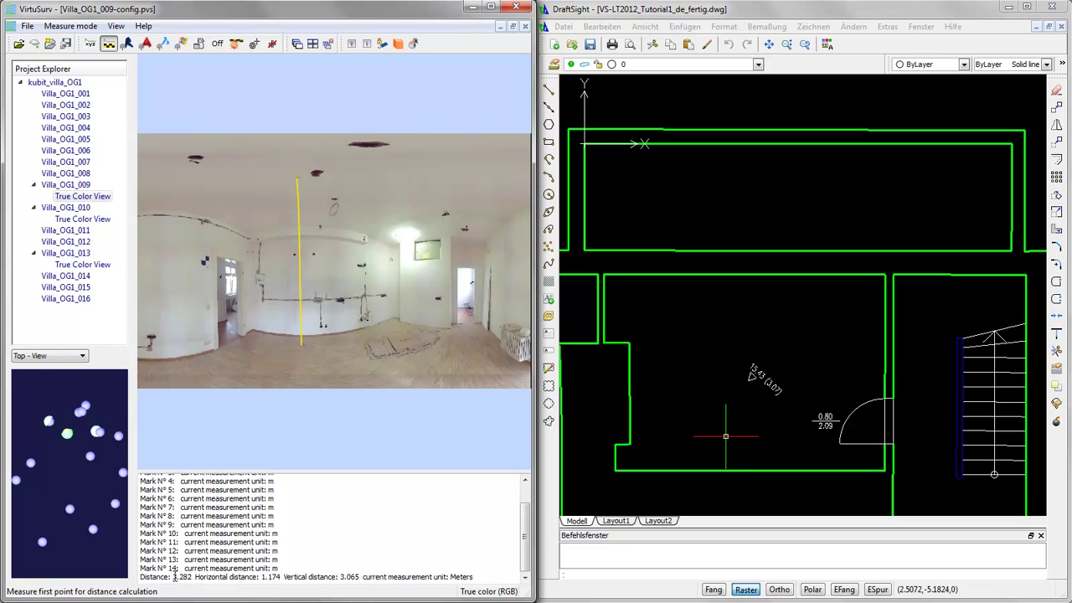
left_click_drag(174, 576, 192, 578)
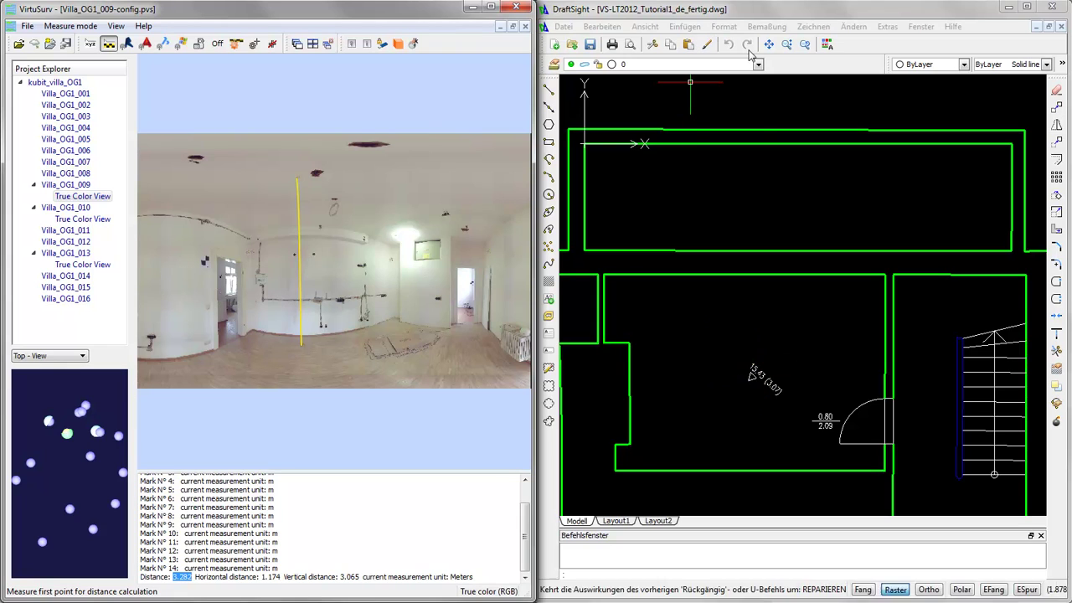
left_click(791, 10)
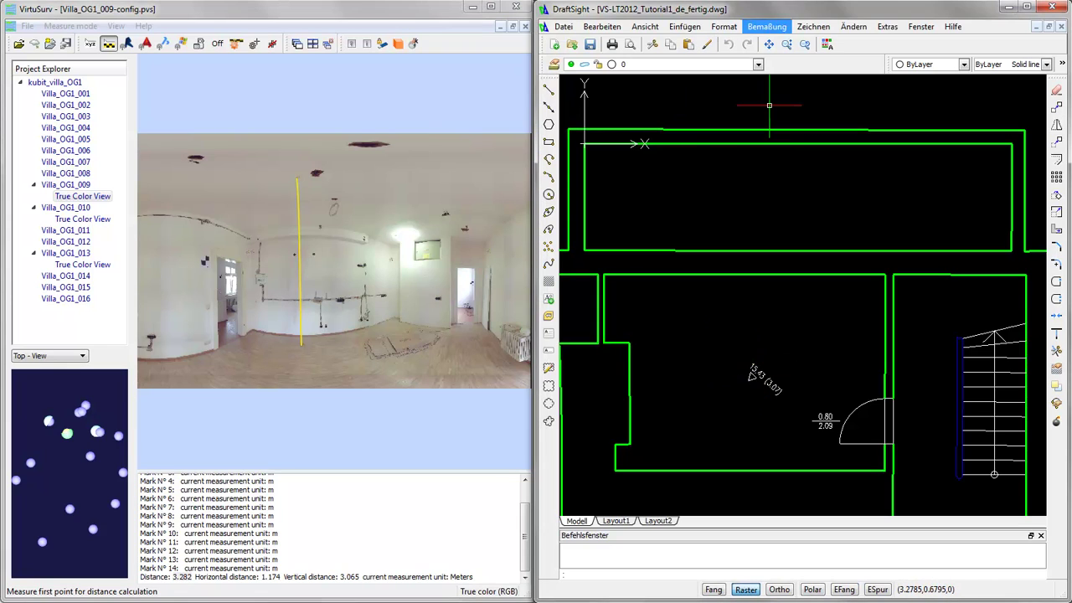
scroll(802, 422, "down", 1)
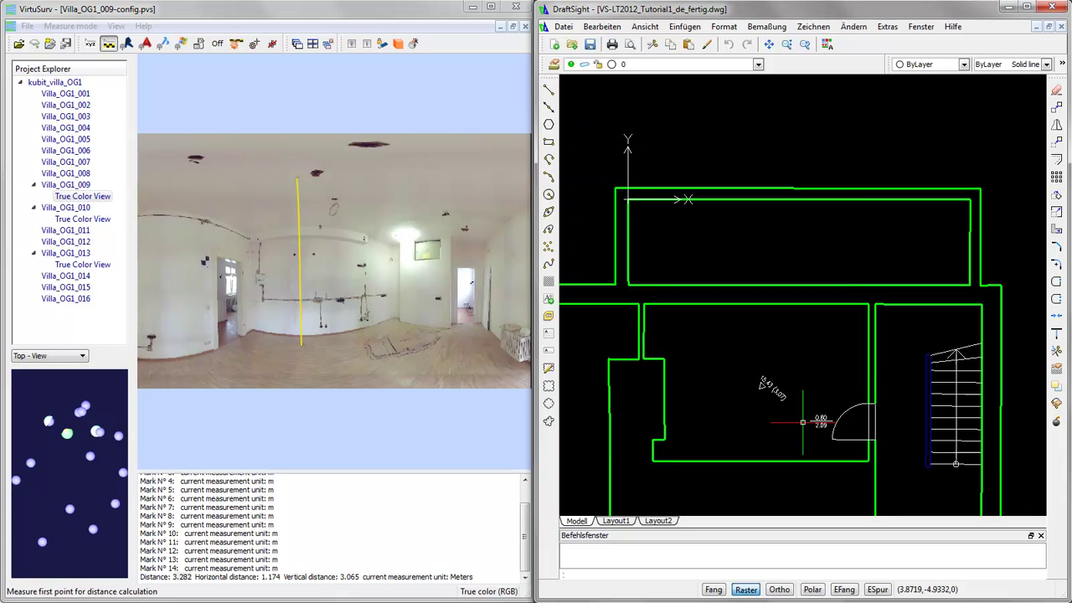
middle_click_drag(802, 422, 796, 372)
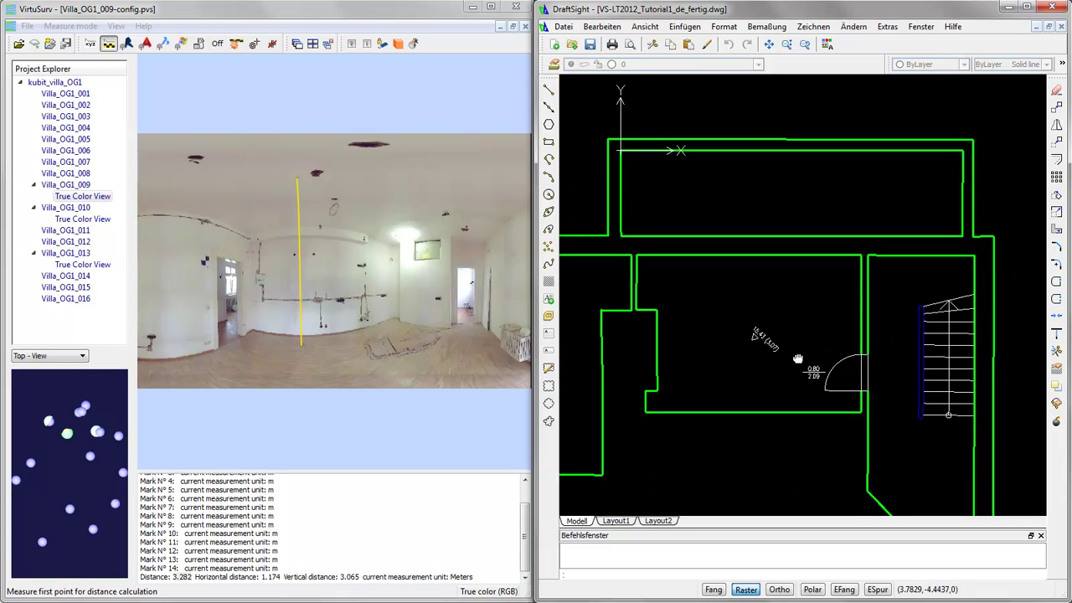